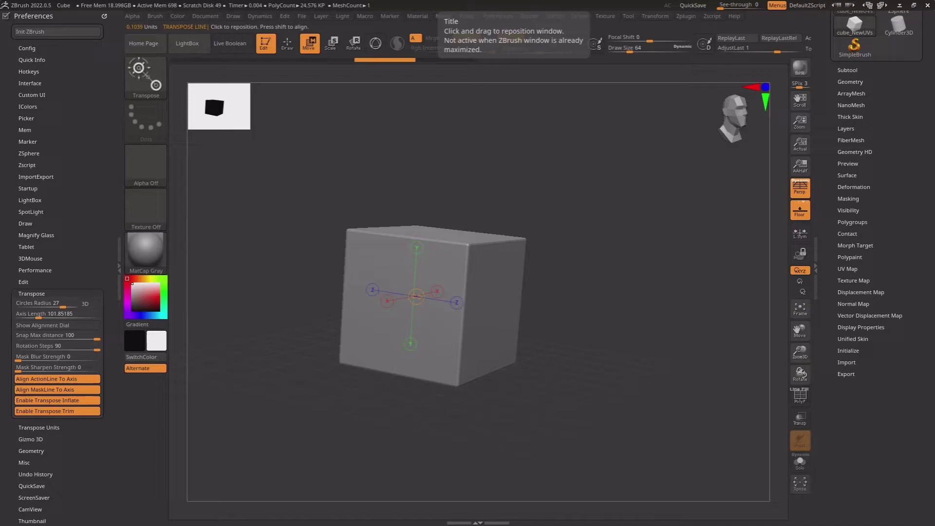
# Enlarge the transpose Circles Radius to 32 and zoom the view out from the cube.
pyautogui.click(375, 44)
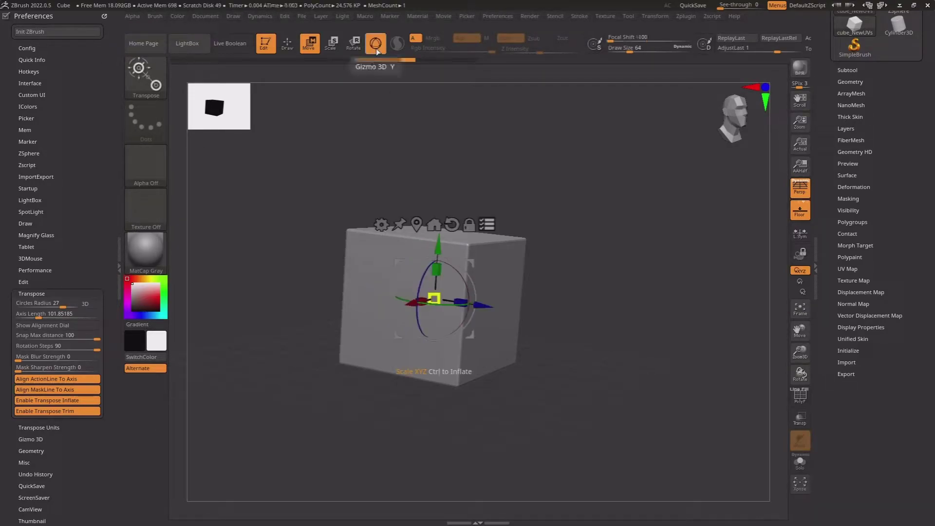
pyautogui.click(376, 44)
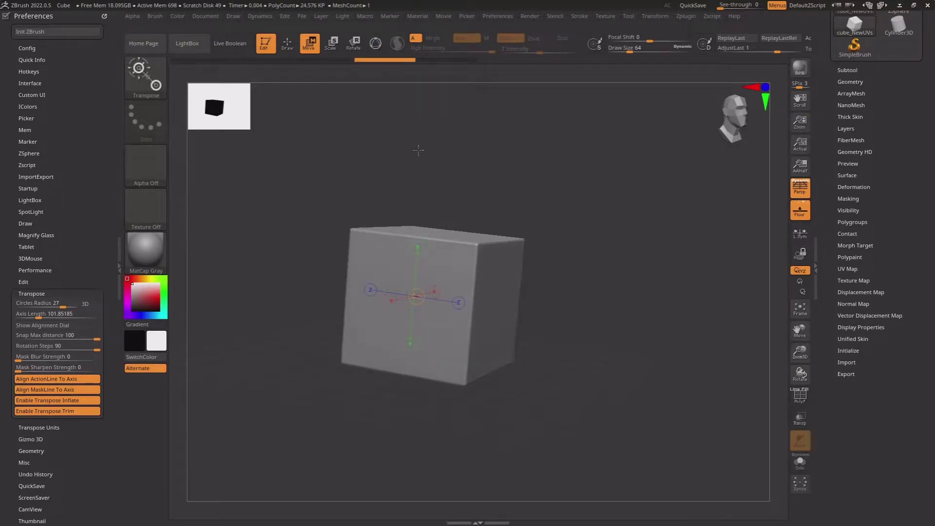
pyautogui.moveTo(419, 150); pyautogui.dragTo(430, 152)
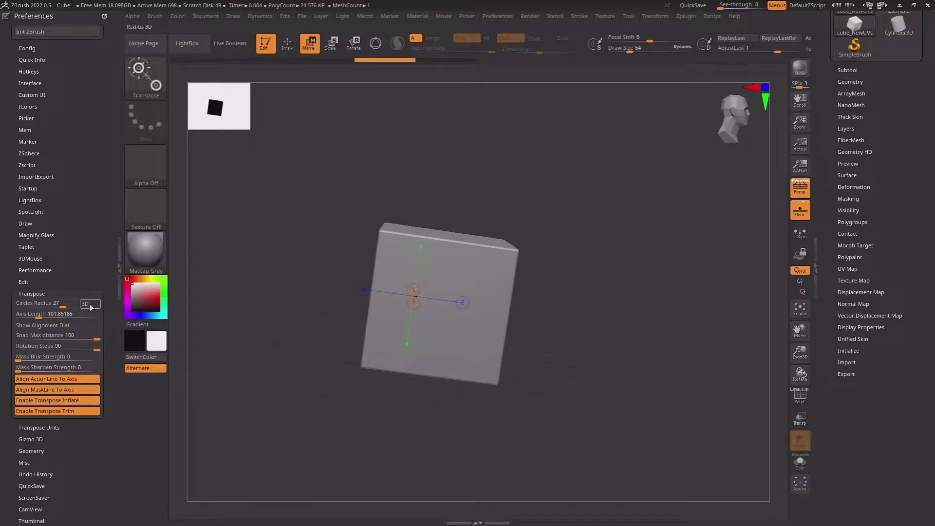
pyautogui.moveTo(66, 306); pyautogui.dragTo(23, 303)
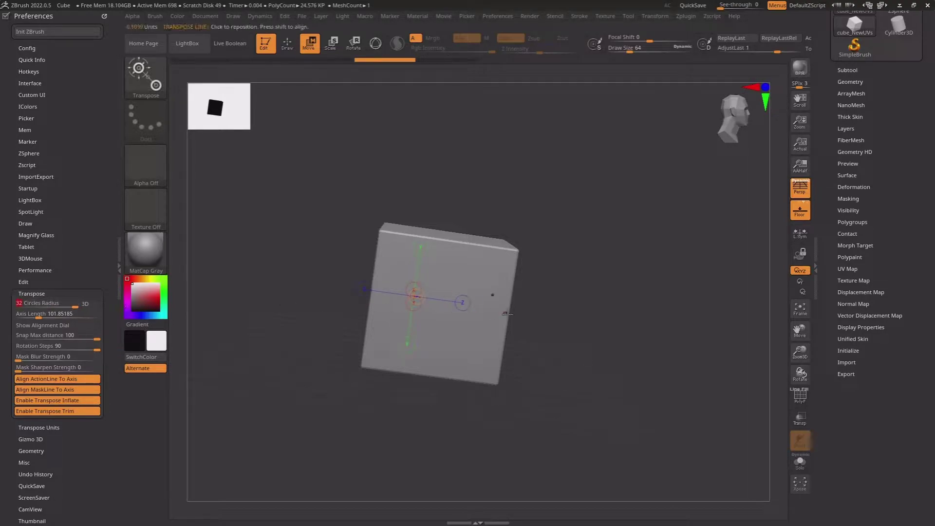
pyautogui.moveTo(518, 308)
pyautogui.keyDown('ctrl'); pyautogui.mouseDown(button='right')
pyautogui.moveTo(516, 292)
pyautogui.moveTo(460, 281)
pyautogui.moveTo(391, 314)
pyautogui.mouseUp(button='right'); pyautogui.keyUp('ctrl')
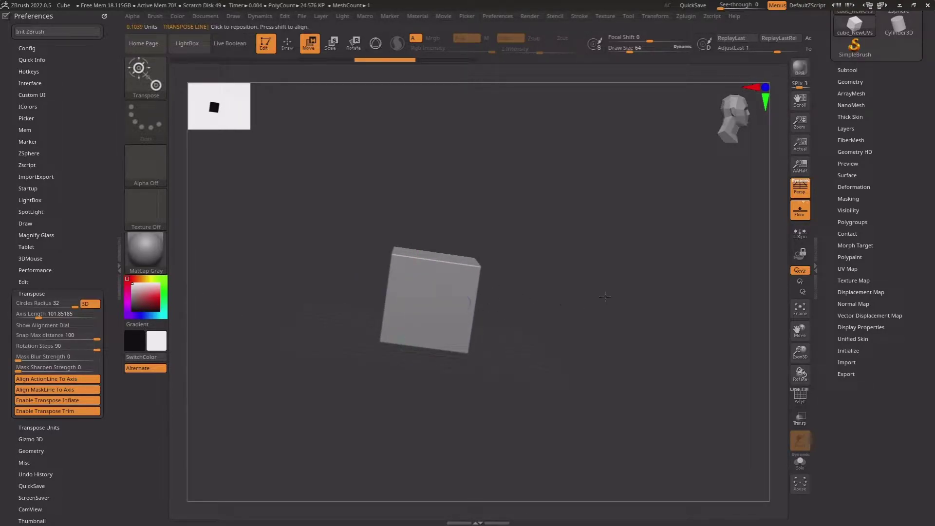
pyautogui.moveTo(605, 296)
pyautogui.keyDown('ctrl'); pyautogui.mouseDown(button='right')
pyautogui.moveTo(423, 274)
pyautogui.moveTo(597, 319)
pyautogui.moveTo(623, 308)
pyautogui.mouseUp(button='right'); pyautogui.keyUp('ctrl')
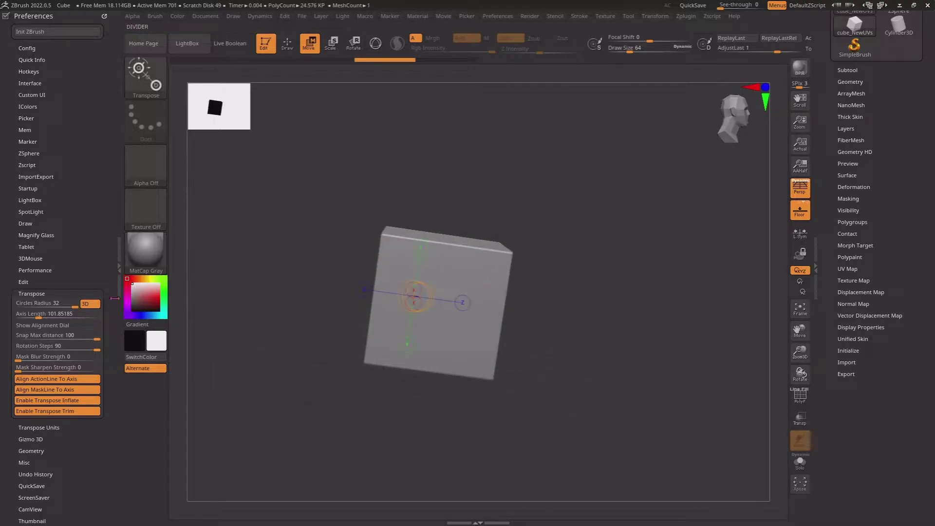
# Turn off the circles' 3D radius scaling and lengthen Axis Length to 101.85.
pyautogui.click(93, 305)
pyautogui.moveTo(592, 318); pyautogui.dragTo(573, 313)
pyautogui.click(42, 314)
pyautogui.moveTo(41, 316); pyautogui.dragTo(51, 316)
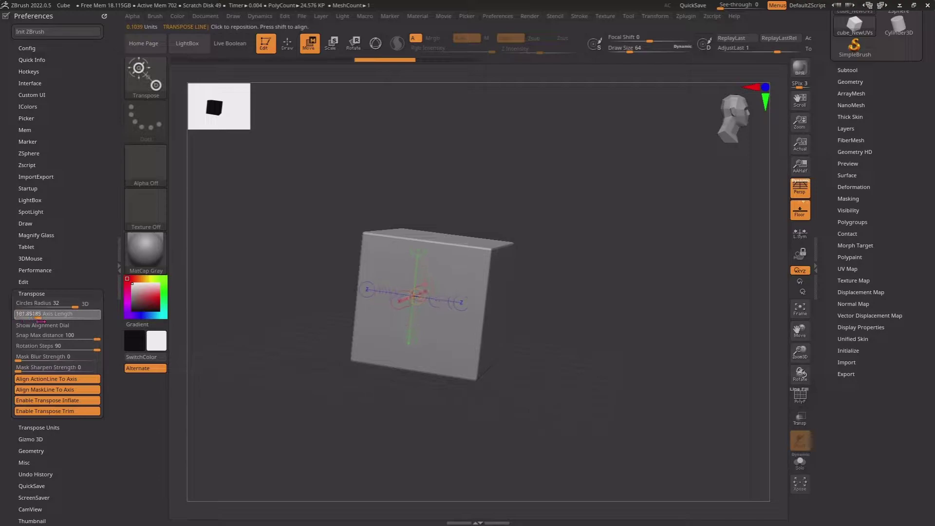
# Raise Axis Length to 148.77, enable Show Alignment Dial, and set Snap Max distance to 0.
pyautogui.moveTo(42, 322); pyautogui.dragTo(56, 316)
pyautogui.click(72, 323)
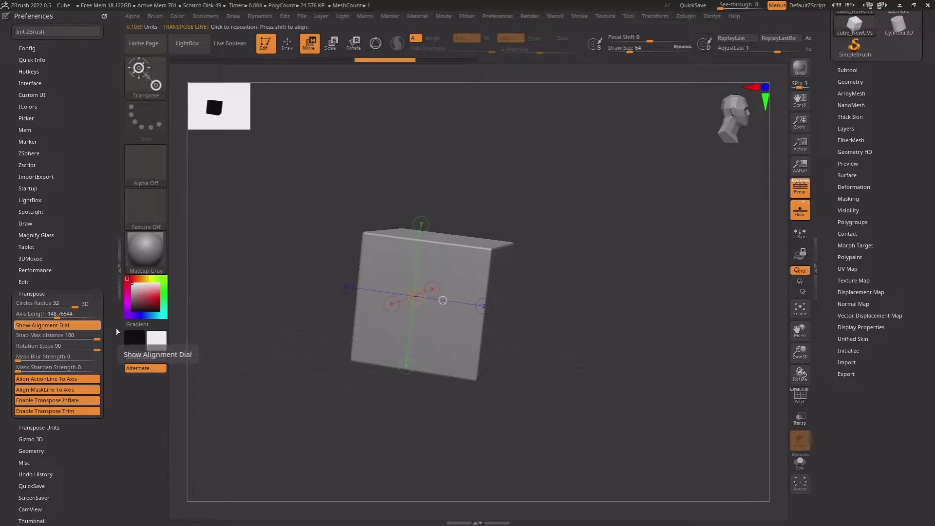
pyautogui.moveTo(292, 370); pyautogui.dragTo(354, 350)
pyautogui.click(94, 330)
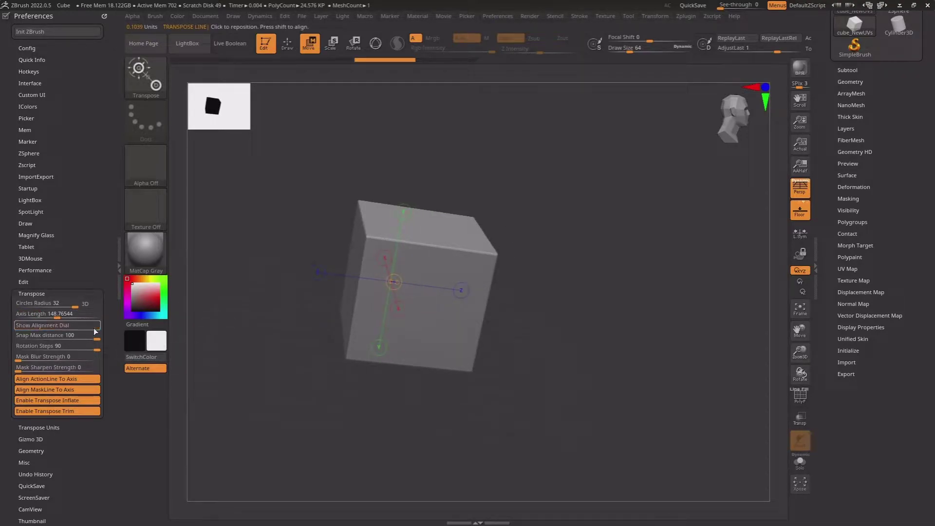
pyautogui.click(95, 330)
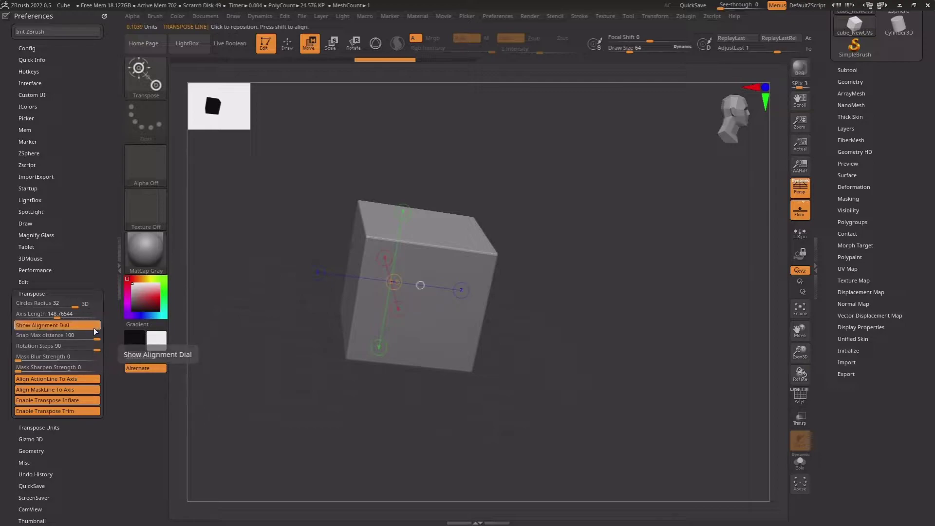
pyautogui.moveTo(95, 335); pyautogui.dragTo(15, 335)
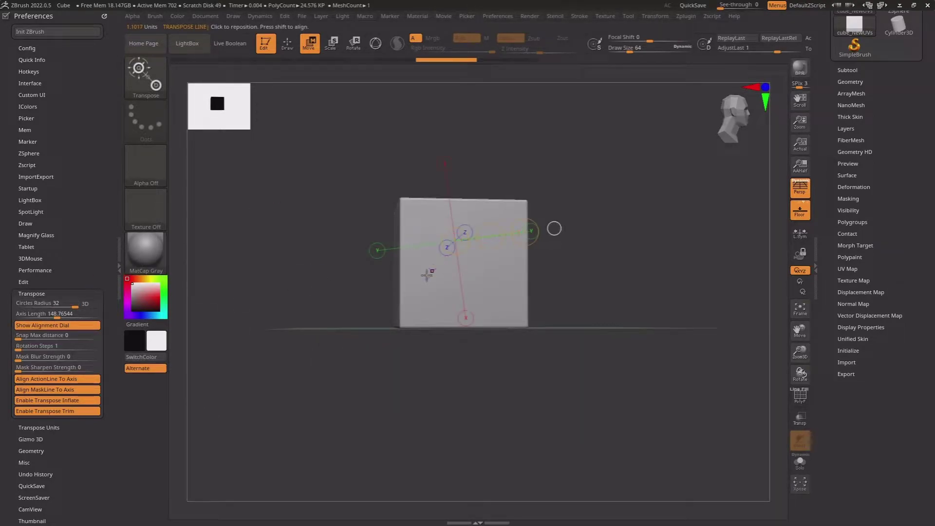
# Swing the transpose action line toward the cube's top-right and lower-right corners.
pyautogui.moveTo(427, 275); pyautogui.dragTo(426, 276)
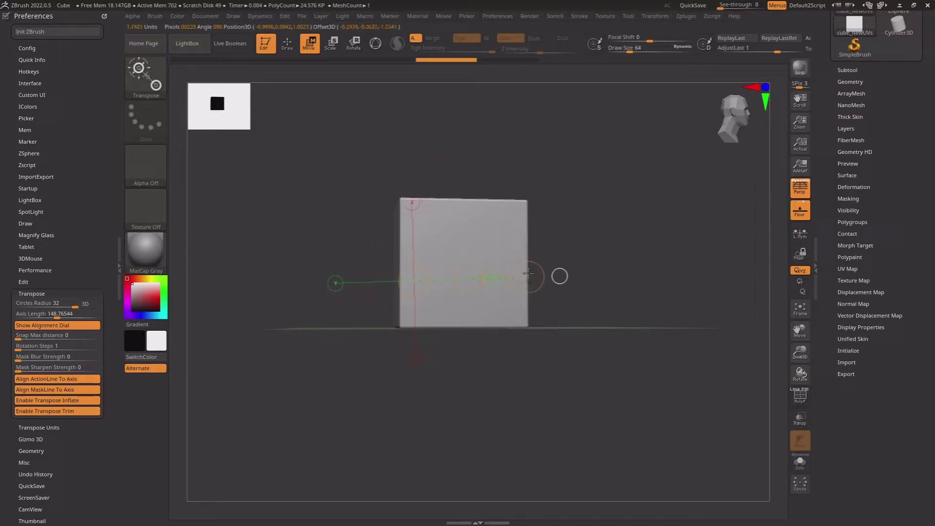
pyautogui.moveTo(521, 281); pyautogui.dragTo(525, 199)
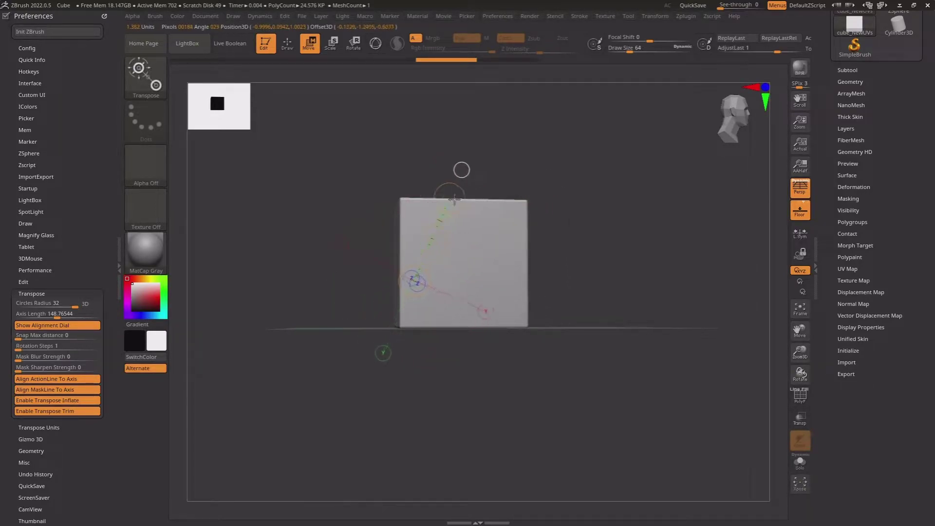
pyautogui.moveTo(460, 201)
pyautogui.mouseDown()
pyautogui.moveTo(525, 322)
pyautogui.moveTo(493, 286)
pyautogui.mouseUp()
# Raise Snap Max distance to 100, redraw the action line, and test a clip line across the cube.
pyautogui.moveTo(46, 336); pyautogui.dragTo(234, 319)
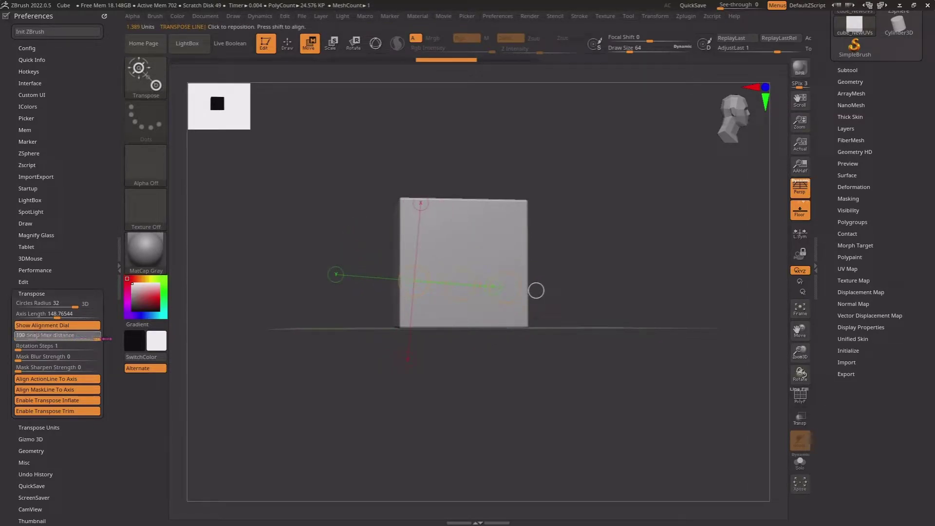
pyautogui.moveTo(412, 251); pyautogui.dragTo(514, 237)
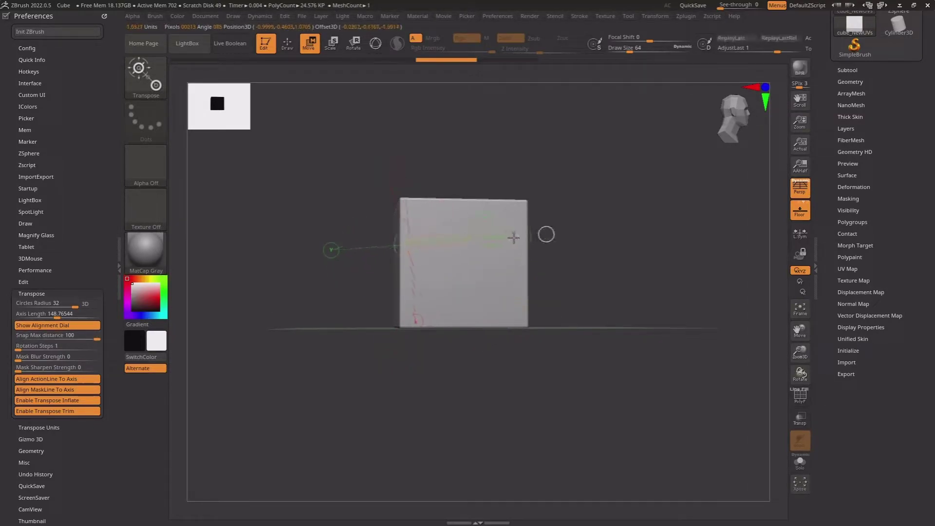
pyautogui.moveTo(556, 213)
pyautogui.mouseDown()
pyautogui.moveTo(553, 338)
pyautogui.moveTo(459, 350)
pyautogui.moveTo(555, 337)
pyautogui.moveTo(564, 239)
pyautogui.moveTo(558, 261)
pyautogui.mouseUp()
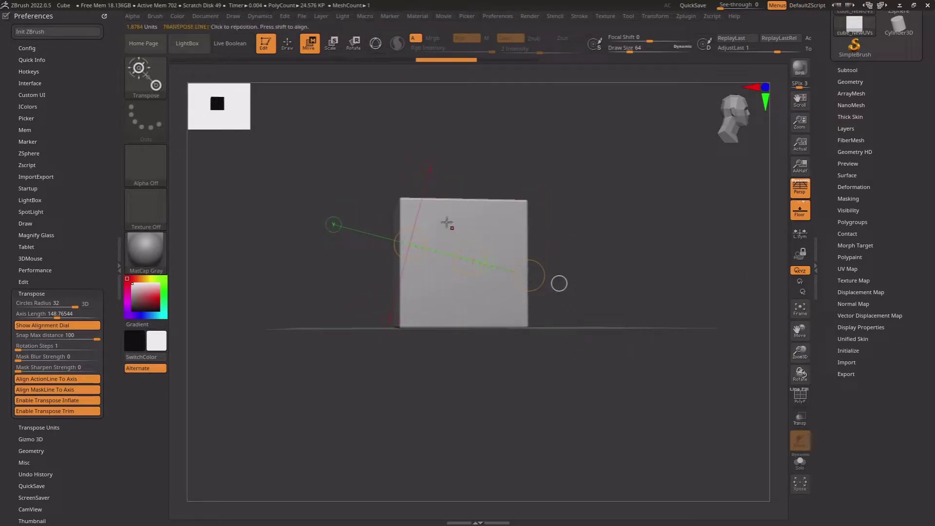
pyautogui.moveTo(449, 224); pyautogui.dragTo(525, 224)
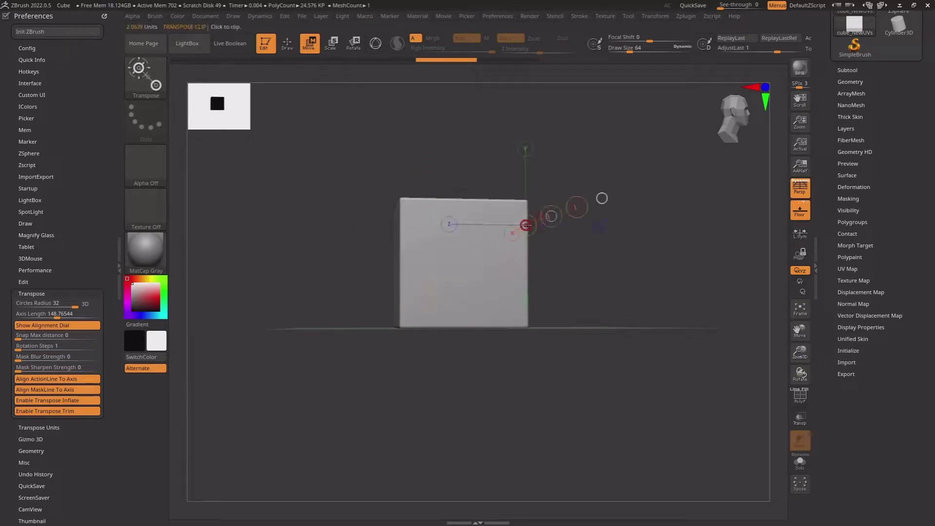
pyautogui.moveTo(502, 285)
pyautogui.mouseDown()
pyautogui.moveTo(332, 297)
pyautogui.moveTo(422, 374)
pyautogui.mouseUp()
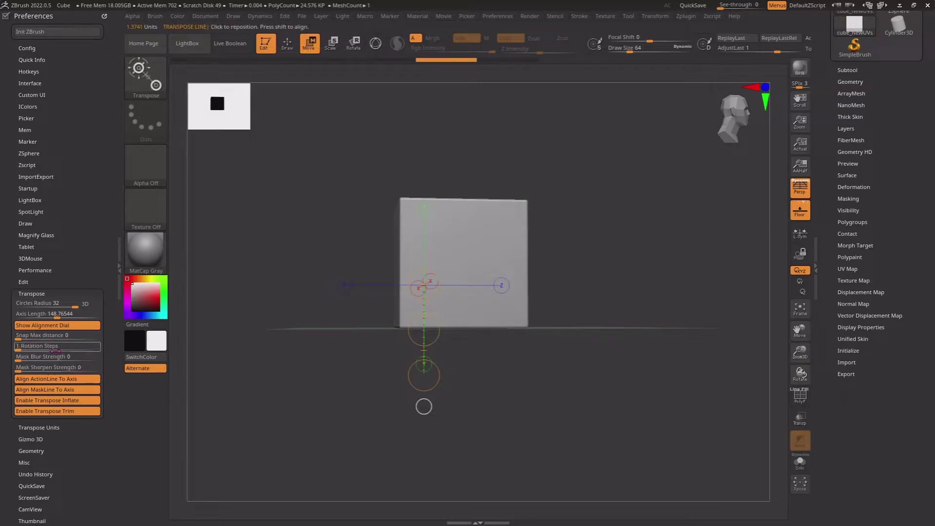
# Try Rotation Steps 90 and 44, swinging action lines across the cube to test snapping.
pyautogui.moveTo(19, 346); pyautogui.dragTo(114, 346)
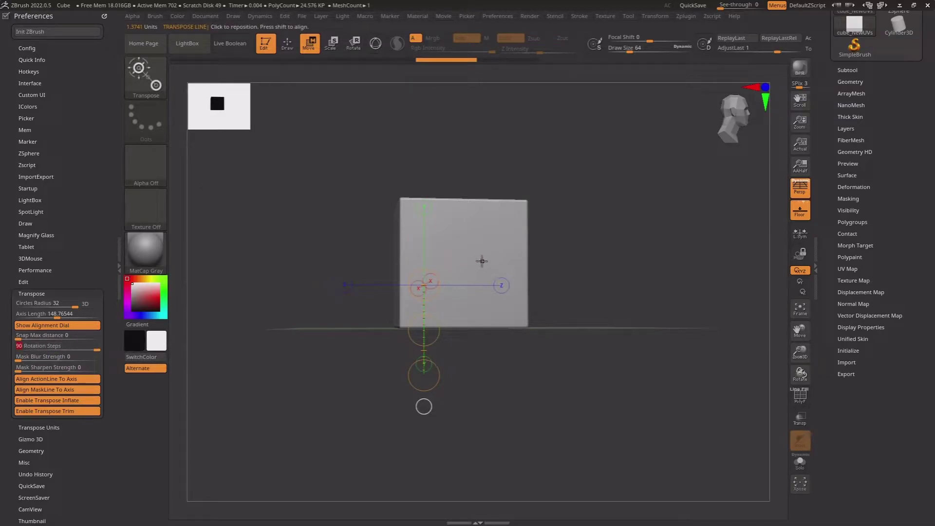
pyautogui.moveTo(465, 247); pyautogui.dragTo(497, 244)
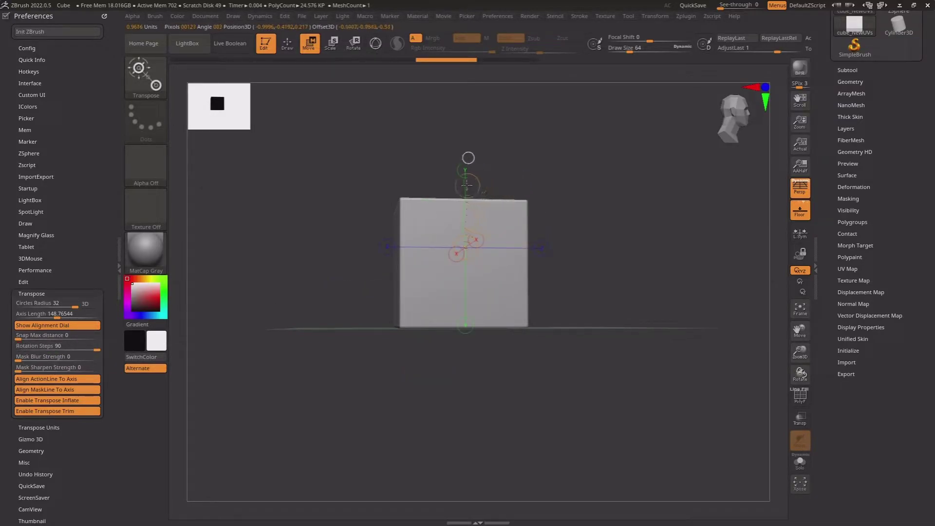
pyautogui.moveTo(468, 158); pyautogui.dragTo(466, 168)
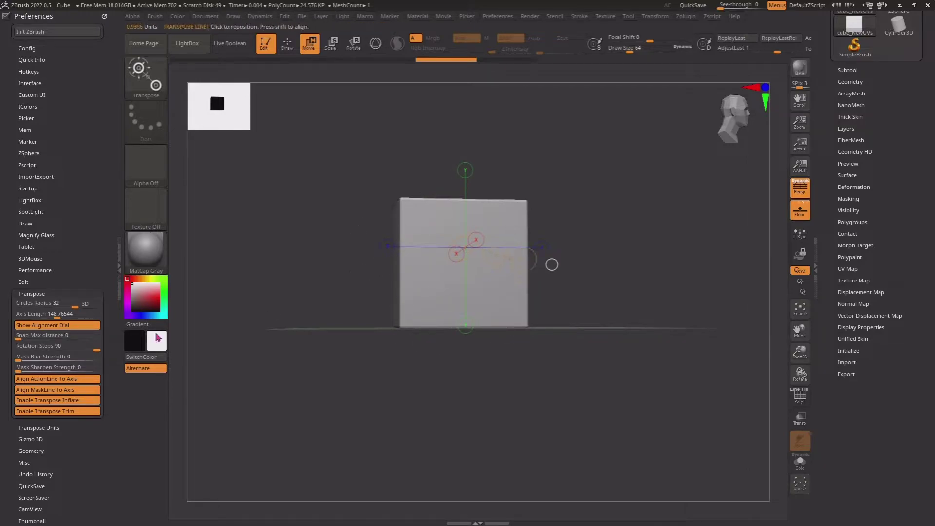
pyautogui.moveTo(98, 346); pyautogui.dragTo(78, 346)
pyautogui.moveTo(415, 277); pyautogui.dragTo(472, 278)
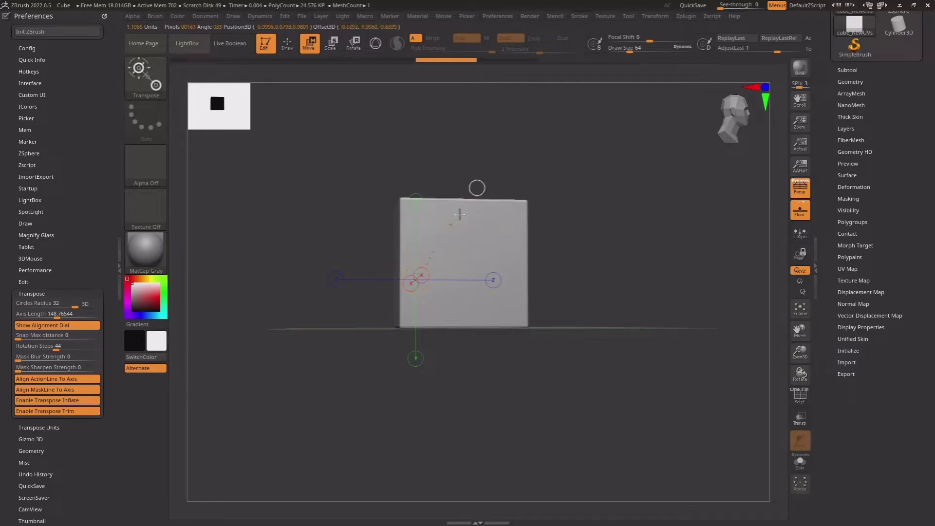
pyautogui.moveTo(446, 206); pyautogui.dragTo(518, 253)
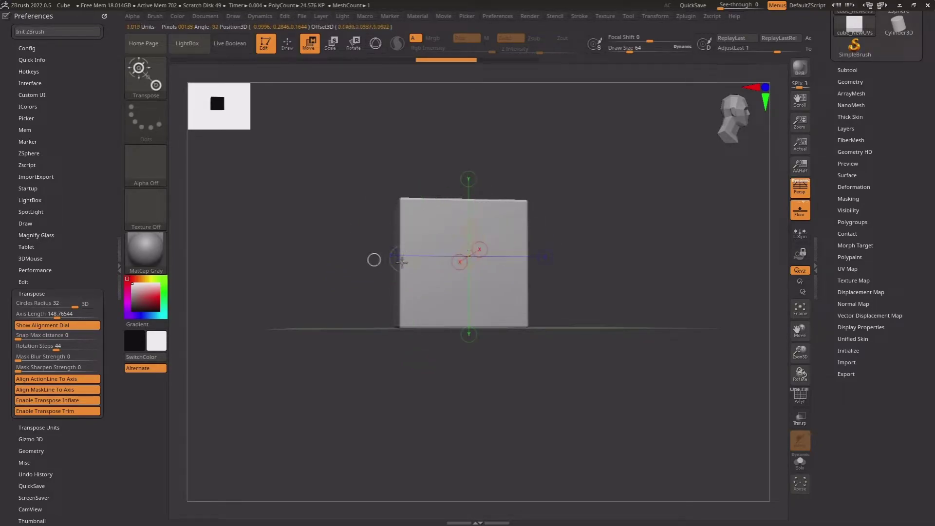
# Set Rotation Steps to 14 and swing a new action line around the cube.
pyautogui.moveTo(54, 347); pyautogui.dragTo(28, 347)
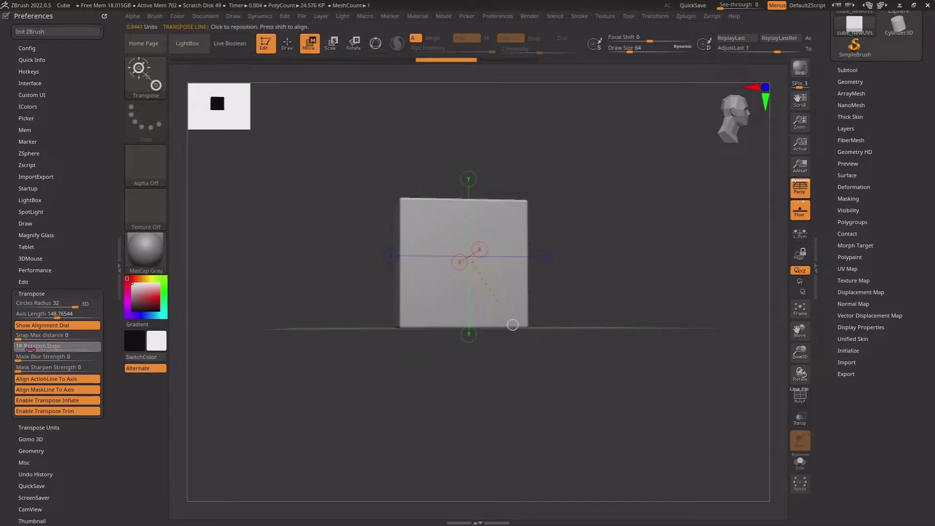
pyautogui.moveTo(431, 290); pyautogui.dragTo(468, 288)
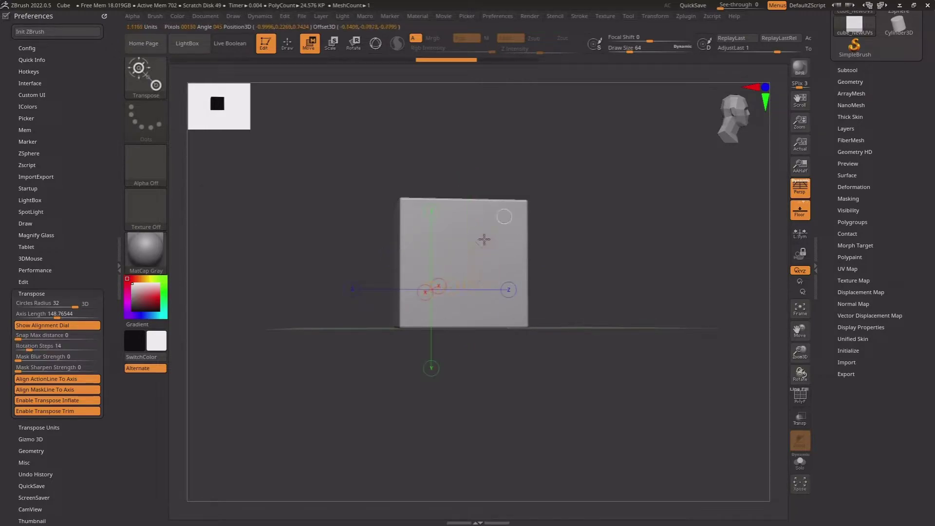
pyautogui.moveTo(341, 279)
pyautogui.mouseDown()
pyautogui.moveTo(376, 359)
pyautogui.moveTo(480, 370)
pyautogui.moveTo(561, 410)
pyautogui.mouseUp()
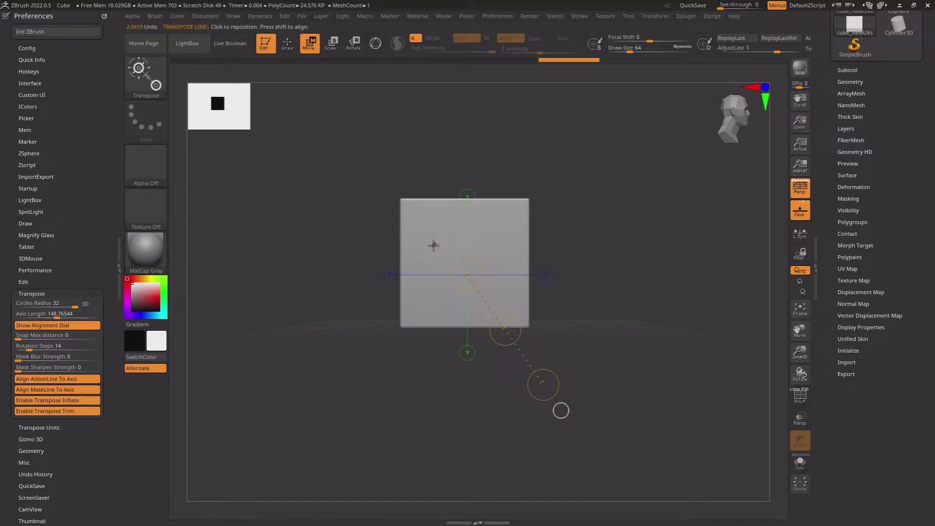
# Raise Mask Blur Strength to 100 and Rotation Steps to 90, masking the cube's left part.
pyautogui.keyDown('ctrl'); pyautogui.moveTo(433, 245); pyautogui.dragTo(510, 245); pyautogui.keyUp('ctrl')
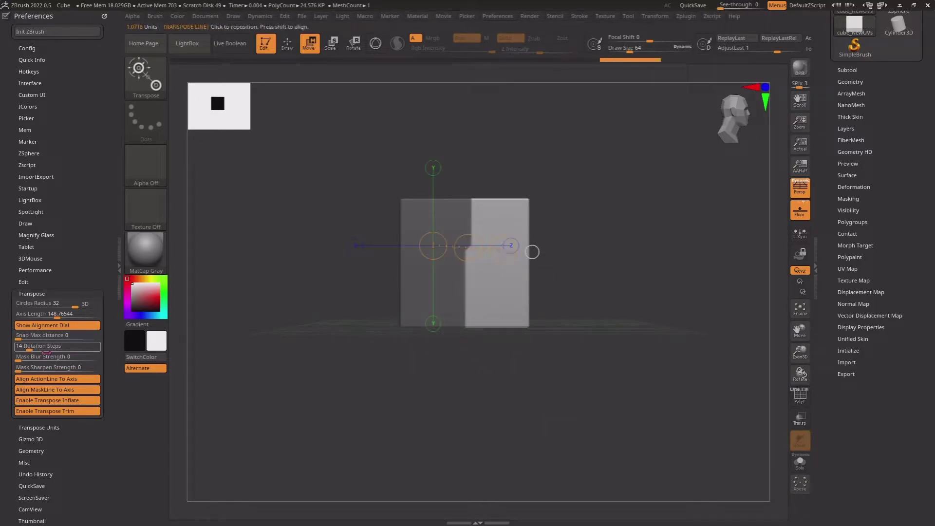
pyautogui.moveTo(42, 358); pyautogui.dragTo(115, 361)
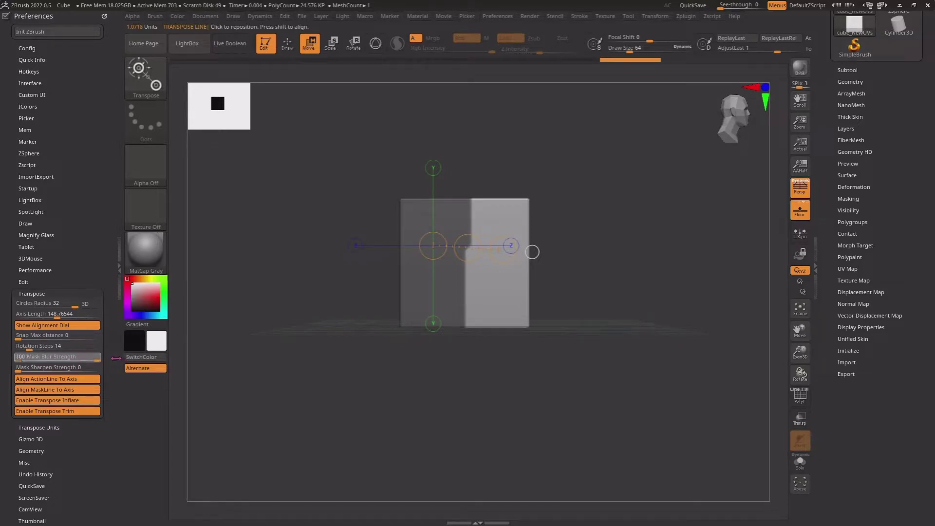
pyautogui.moveTo(30, 346); pyautogui.dragTo(221, 337)
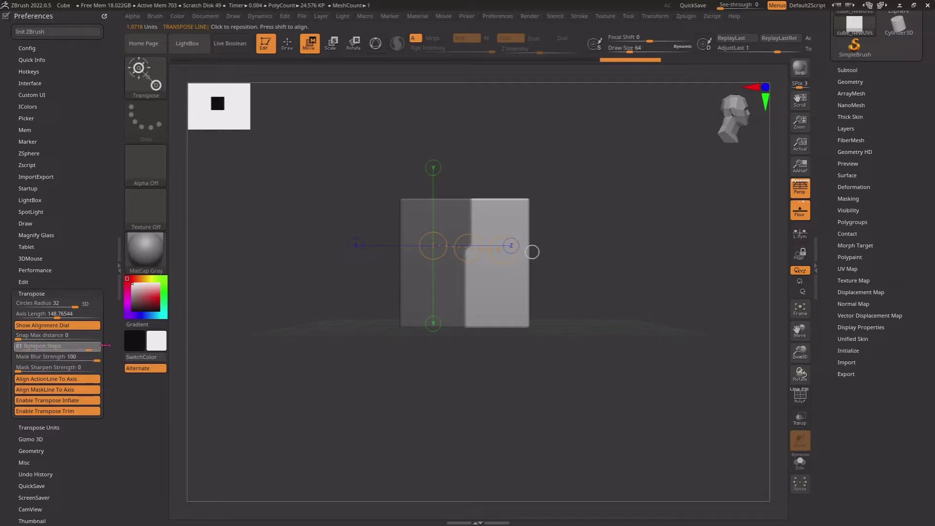
pyautogui.click(422, 298)
pyautogui.keyDown('ctrl'); pyautogui.click(497, 254); pyautogui.keyUp('ctrl')
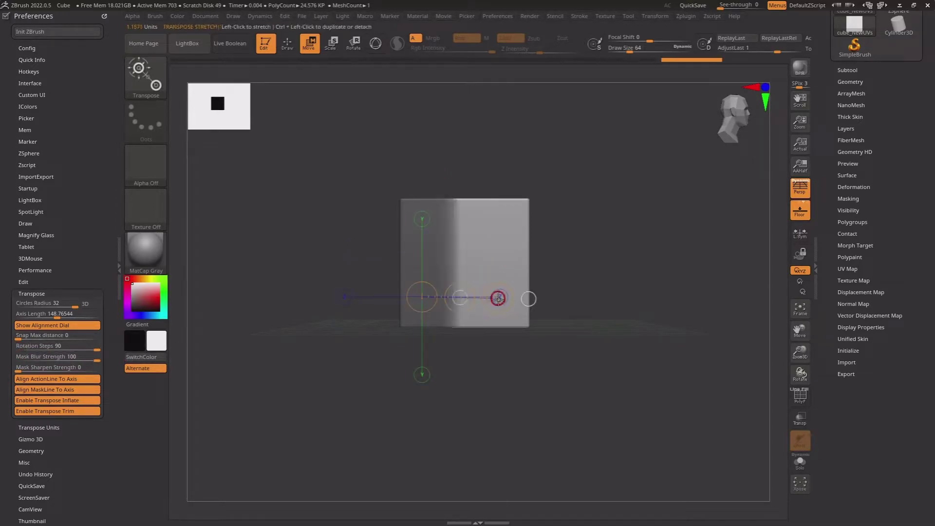
pyautogui.click(497, 254)
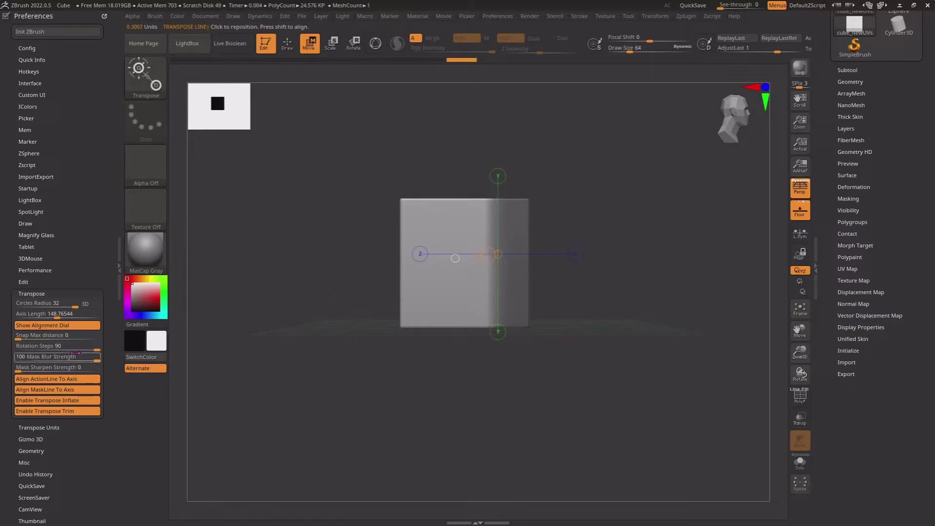
# Reset Mask Blur and Mask Sharpen Strength to 0, redrawing action lines to remask the cube.
pyautogui.moveTo(75, 352)
pyautogui.mouseDown()
pyautogui.moveTo(10, 357)
pyautogui.moveTo(76, 369)
pyautogui.mouseUp()
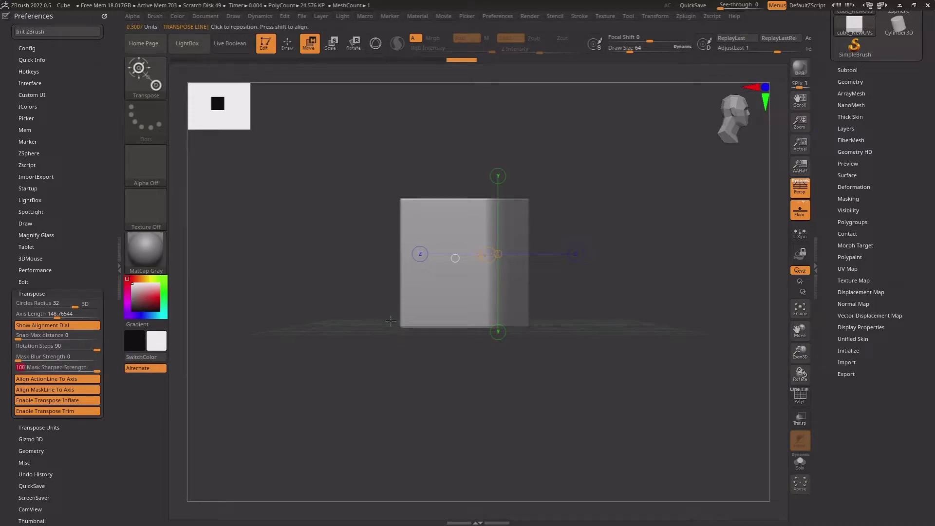
pyautogui.keyDown('ctrl'); pyautogui.moveTo(425, 296); pyautogui.dragTo(510, 296); pyautogui.keyUp('ctrl')
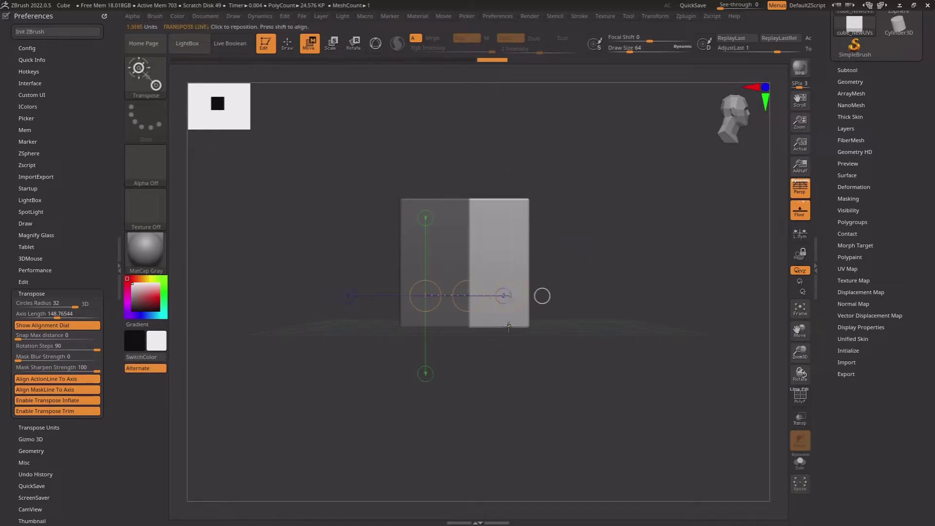
pyautogui.moveTo(39, 367); pyautogui.dragTo(15, 367)
pyautogui.keyDown('ctrl'); pyautogui.moveTo(484, 267); pyautogui.dragTo(431, 274); pyautogui.keyUp('ctrl')
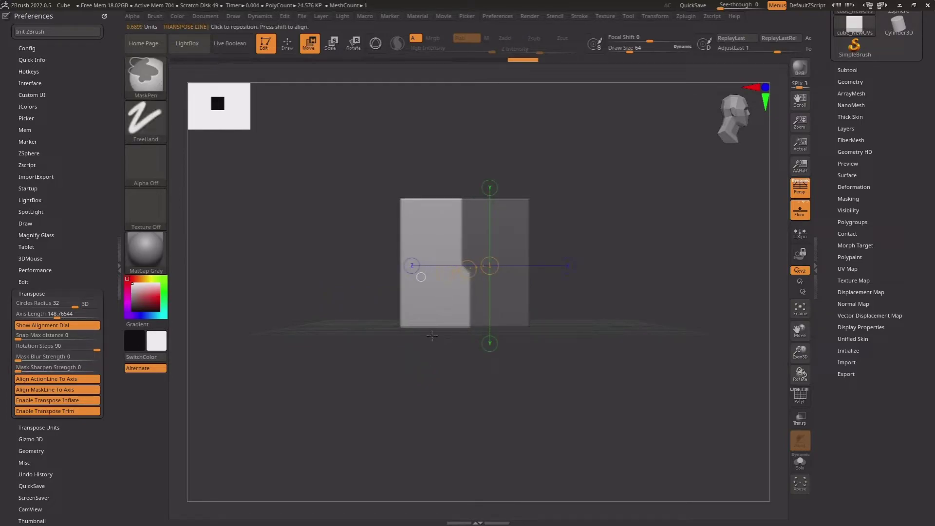
# Enter 100 for Mask Blur and Mask Sharpen Strength and remask as a soft gradient.
pyautogui.write('100')
pyautogui.press('Return')
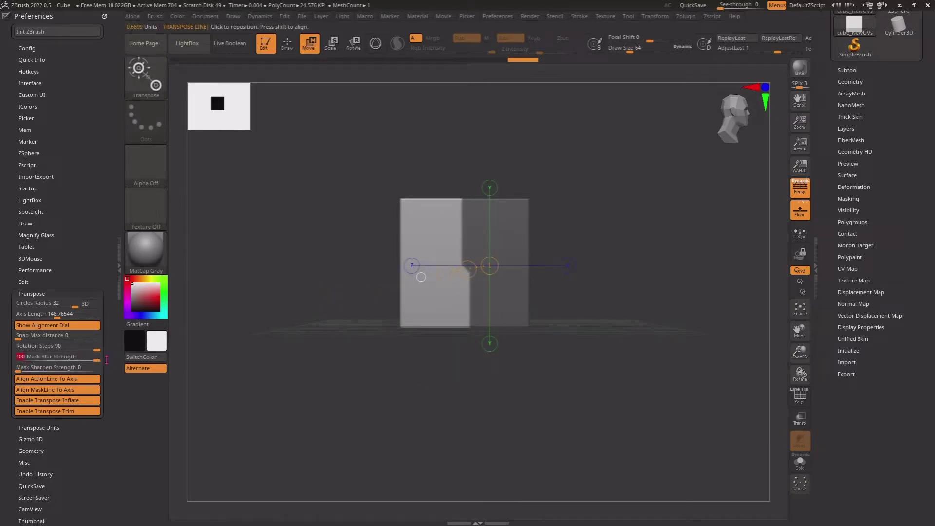
pyautogui.click(46, 367)
pyautogui.write('100')
pyautogui.keyDown('ctrl'); pyautogui.moveTo(419, 310); pyautogui.dragTo(490, 311); pyautogui.keyUp('ctrl')
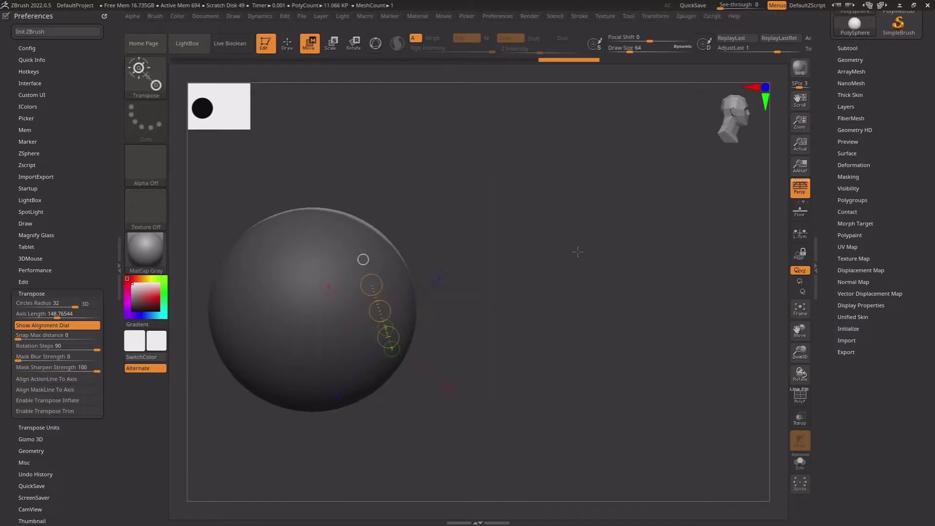
pyautogui.moveTo(578, 252)
pyautogui.mouseDown()
pyautogui.moveTo(512, 290)
pyautogui.moveTo(553, 183)
pyautogui.mouseUp()
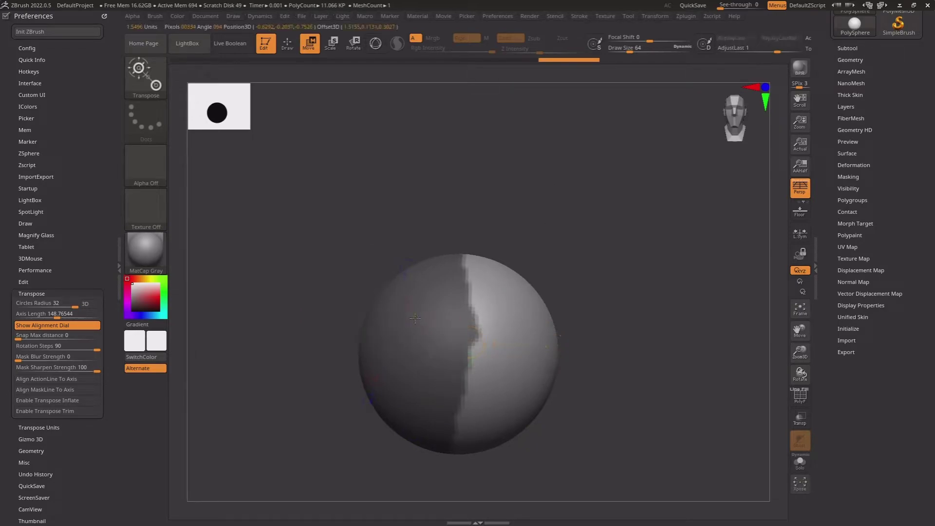
# Split the sphere's mask with action lines, turning on Align MaskLine To Axis.
pyautogui.keyDown('ctrl'); pyautogui.moveTo(419, 319); pyautogui.dragTo(557, 319); pyautogui.keyUp('ctrl')
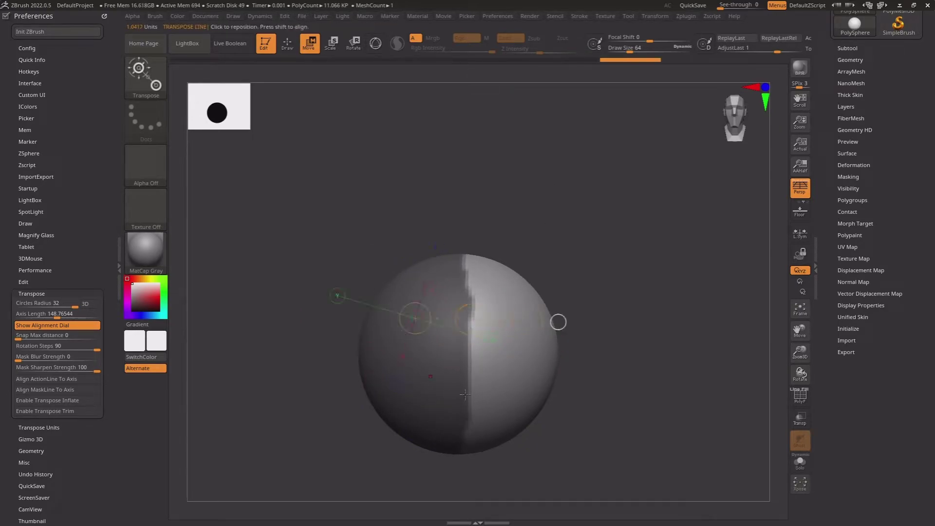
pyautogui.moveTo(521, 258)
pyautogui.mouseDown()
pyautogui.moveTo(518, 331)
pyautogui.moveTo(637, 403)
pyautogui.mouseUp()
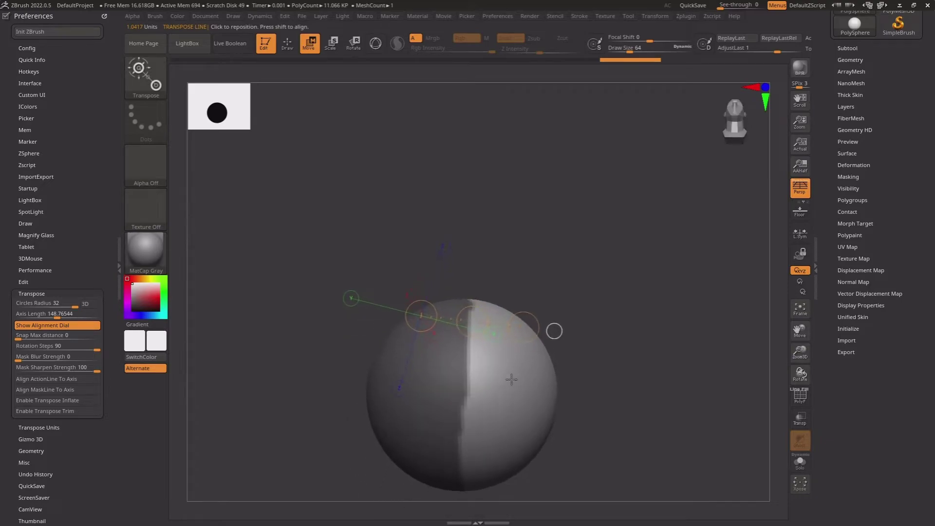
pyautogui.click(57, 389)
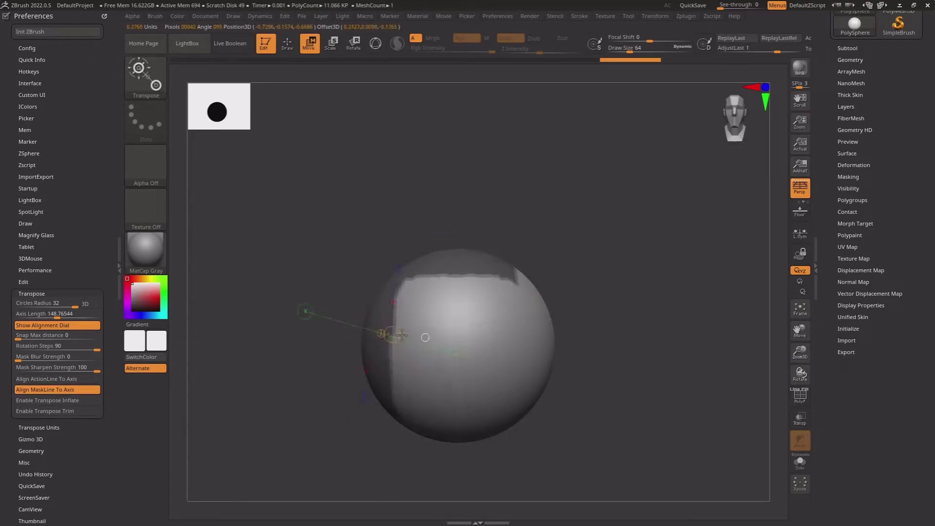
pyautogui.moveTo(523, 333)
pyautogui.keyDown('ctrl'); pyautogui.mouseDown()
pyautogui.moveTo(606, 327)
pyautogui.moveTo(609, 270)
pyautogui.mouseUp(); pyautogui.keyUp('ctrl')
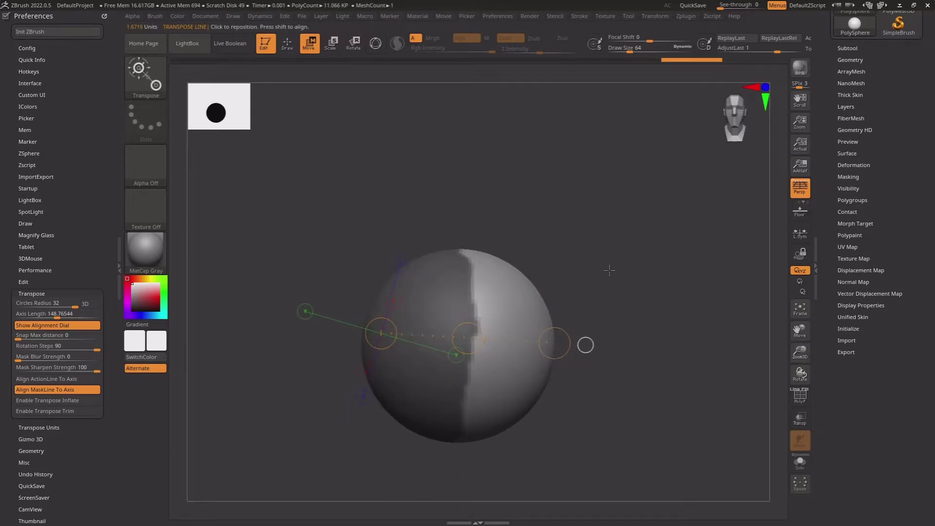
# Shift the sphere's mask boundary right of centre with new action lines.
pyautogui.keyDown('ctrl'); pyautogui.moveTo(461, 310); pyautogui.dragTo(575, 316); pyautogui.keyUp('ctrl')
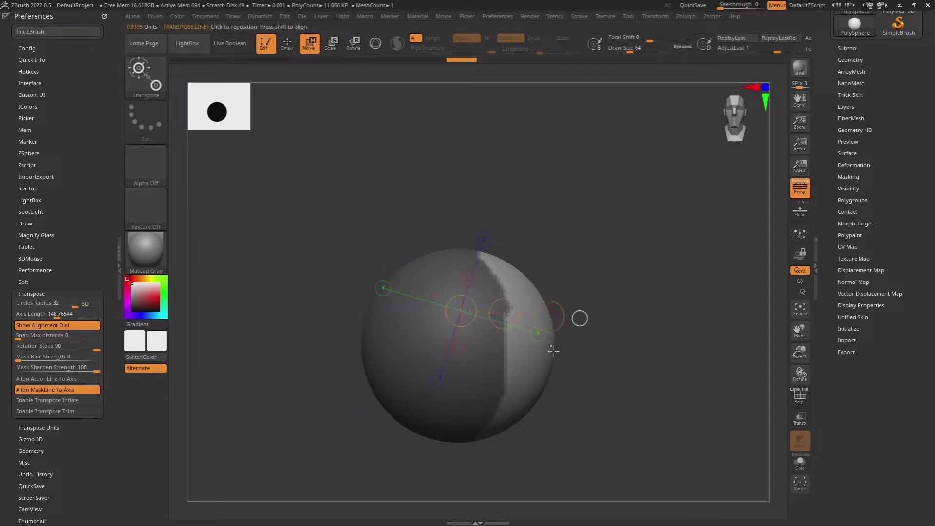
pyautogui.moveTo(589, 351)
pyautogui.mouseDown()
pyautogui.moveTo(593, 324)
pyautogui.moveTo(598, 405)
pyautogui.mouseUp()
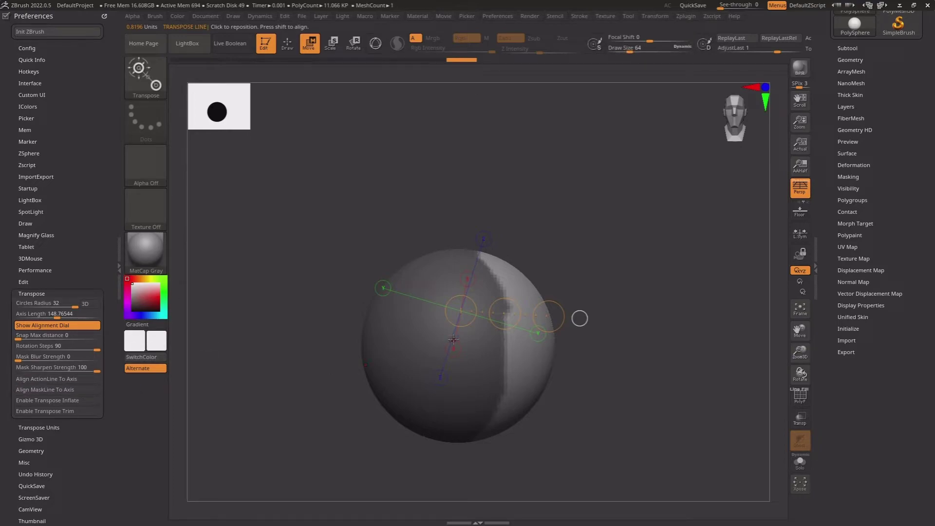
pyautogui.moveTo(387, 323); pyautogui.dragTo(574, 340)
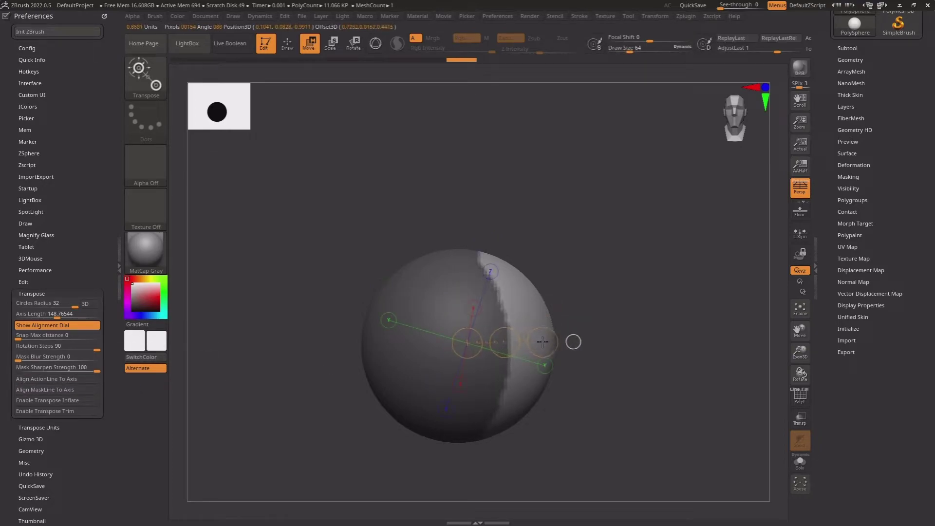
pyautogui.moveTo(576, 341)
pyautogui.mouseDown(button='right')
pyautogui.moveTo(559, 422)
pyautogui.moveTo(589, 363)
pyautogui.mouseUp(button='right')
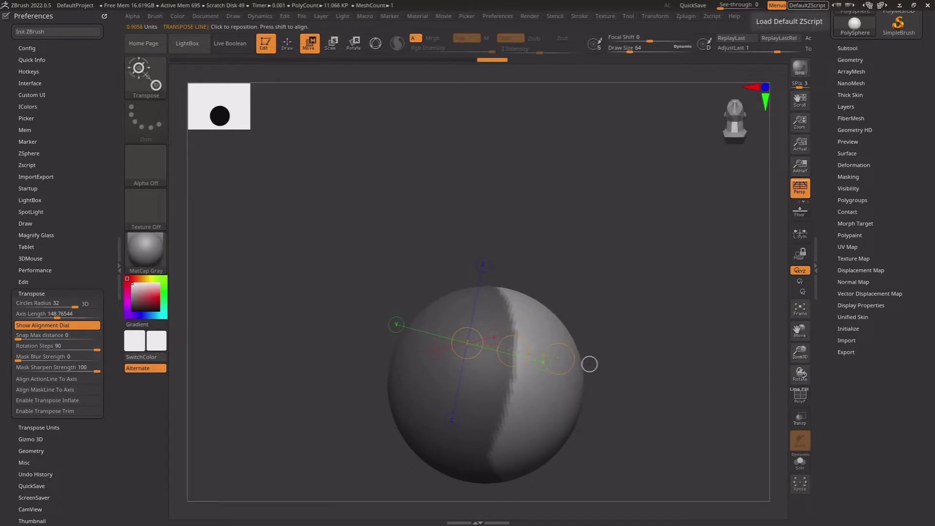
# Turn off Align ActionLine To Axis and draw a free horizontal transpose line across the sphere.
pyautogui.moveTo(443, 215); pyautogui.dragTo(621, 215)
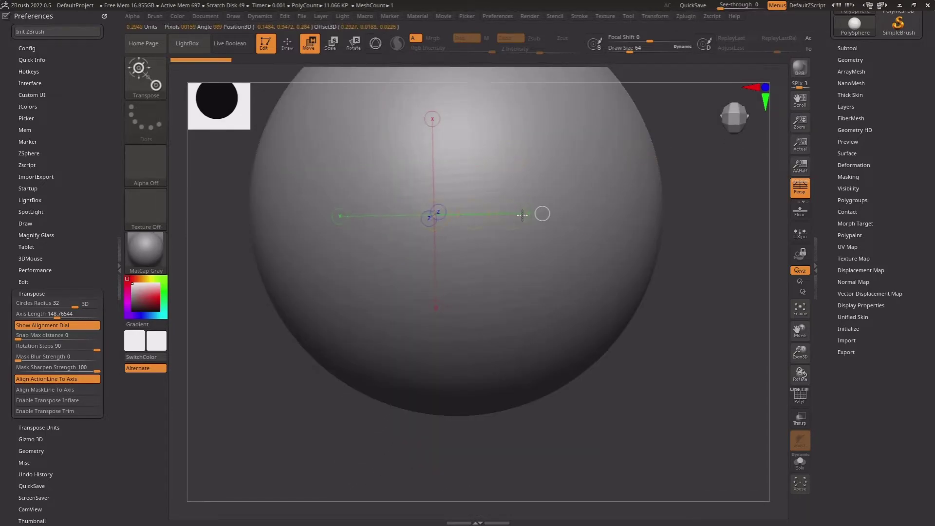
pyautogui.moveTo(632, 250); pyautogui.dragTo(628, 336, button='right')
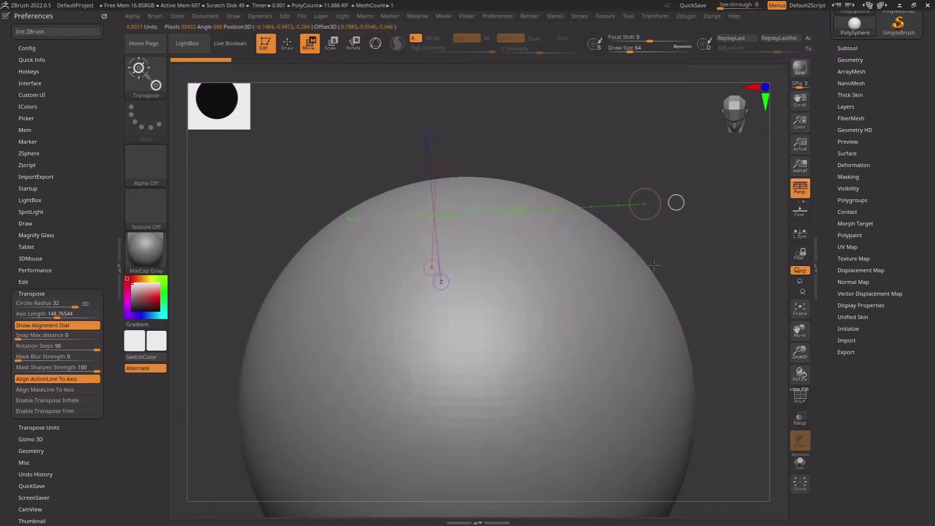
pyautogui.click(46, 379)
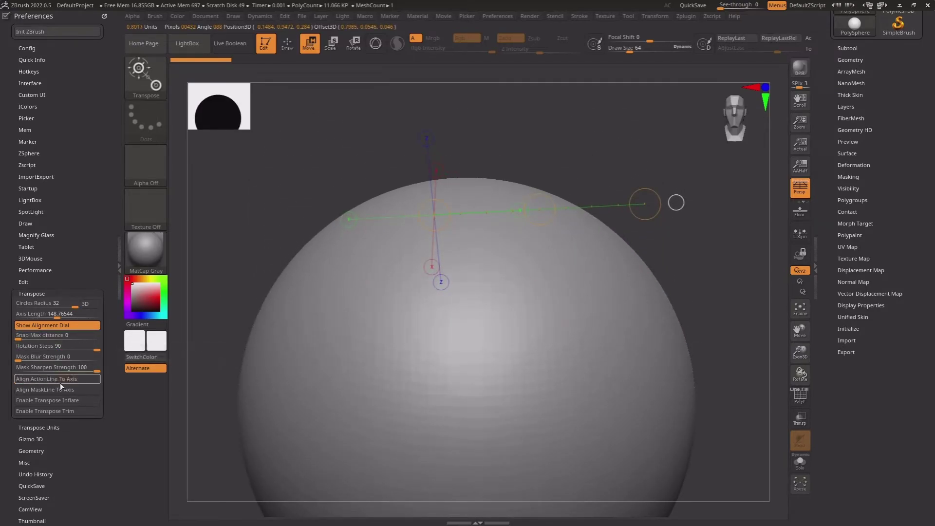
pyautogui.moveTo(441, 272)
pyautogui.keyDown('shift'); pyautogui.mouseDown(button='right')
pyautogui.moveTo(470, 211)
pyautogui.moveTo(469, 244)
pyautogui.mouseUp(button='right'); pyautogui.keyUp('shift')
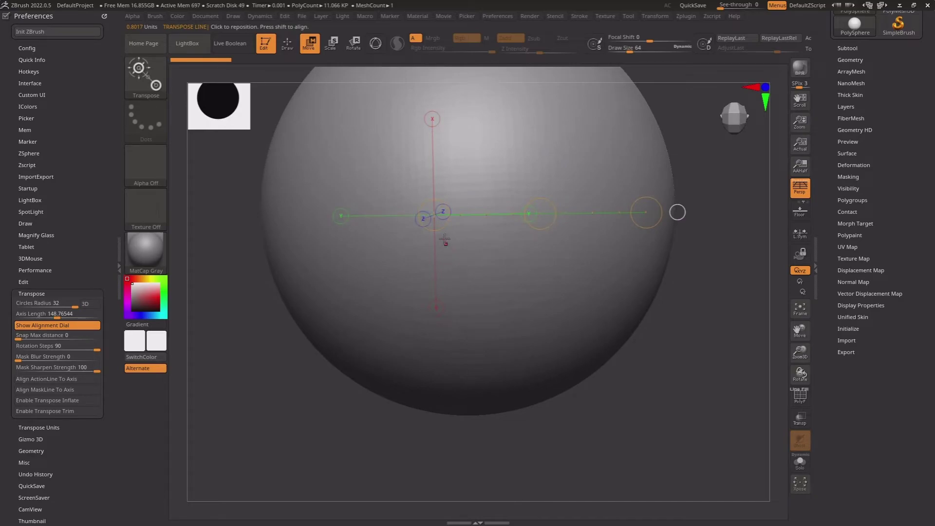
pyautogui.moveTo(323, 231); pyautogui.dragTo(503, 231)
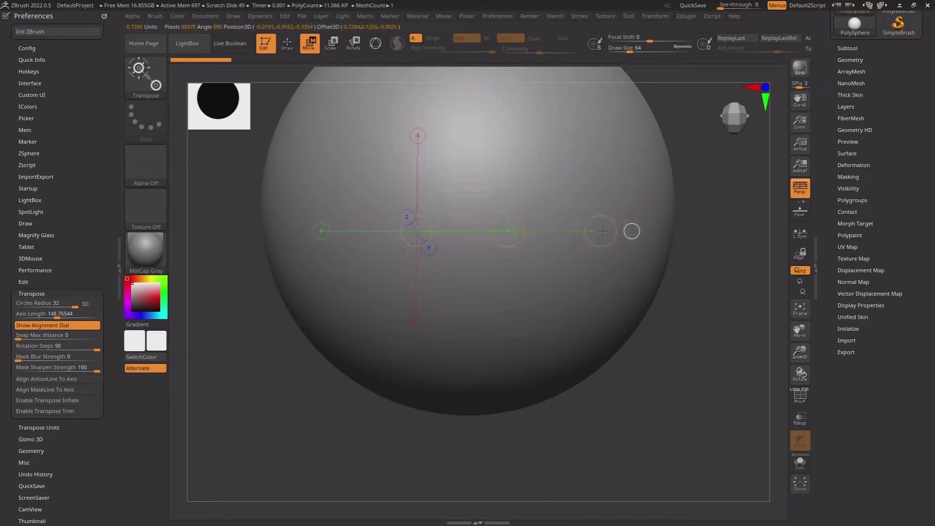
pyautogui.moveTo(642, 225); pyautogui.dragTo(670, 307, button='right')
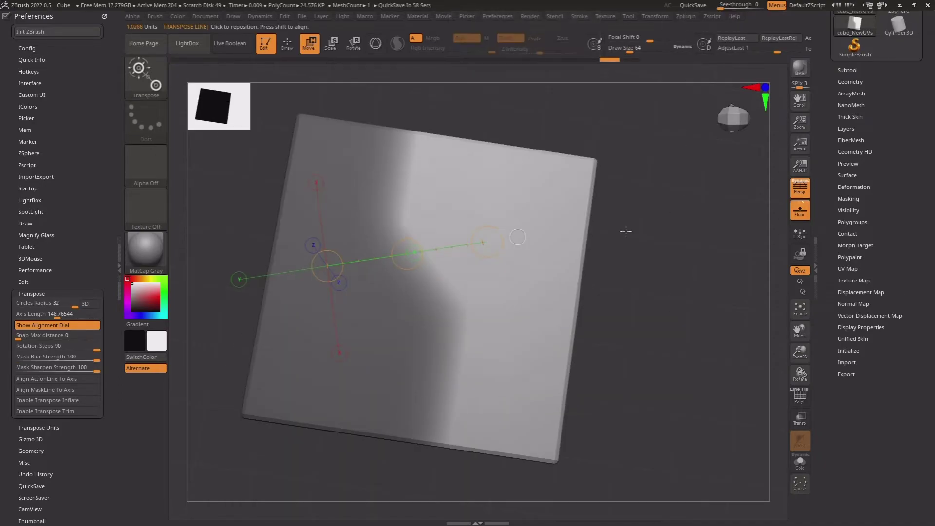
# Enable Transpose Inflate and drag the end circle to inflate the slab's right side.
pyautogui.moveTo(487, 242)
pyautogui.mouseDown()
pyautogui.moveTo(464, 246)
pyautogui.moveTo(579, 240)
pyautogui.mouseUp()
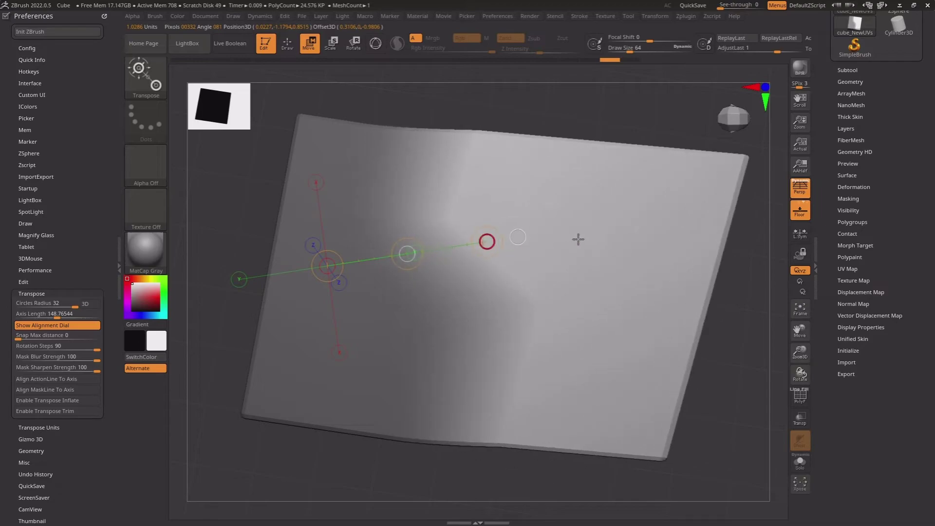
pyautogui.click(60, 400)
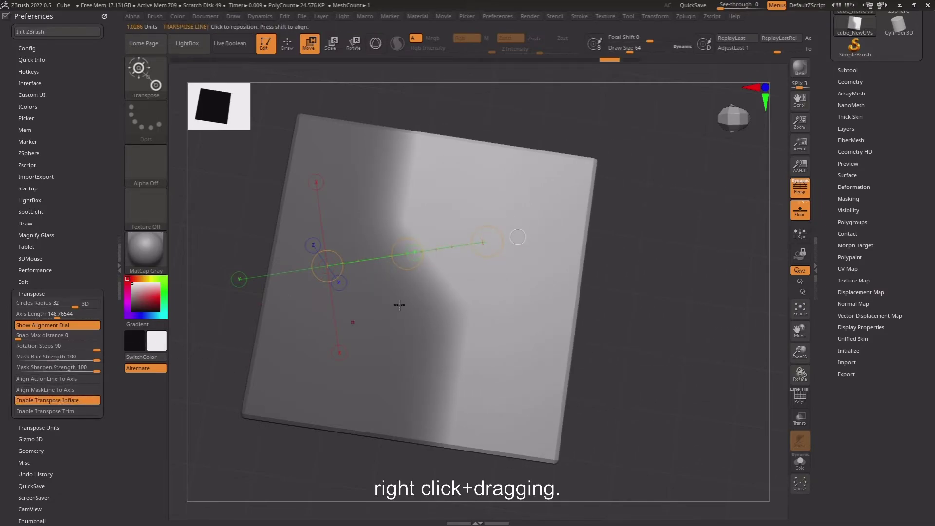
pyautogui.moveTo(486, 241); pyautogui.dragTo(662, 248, button='right')
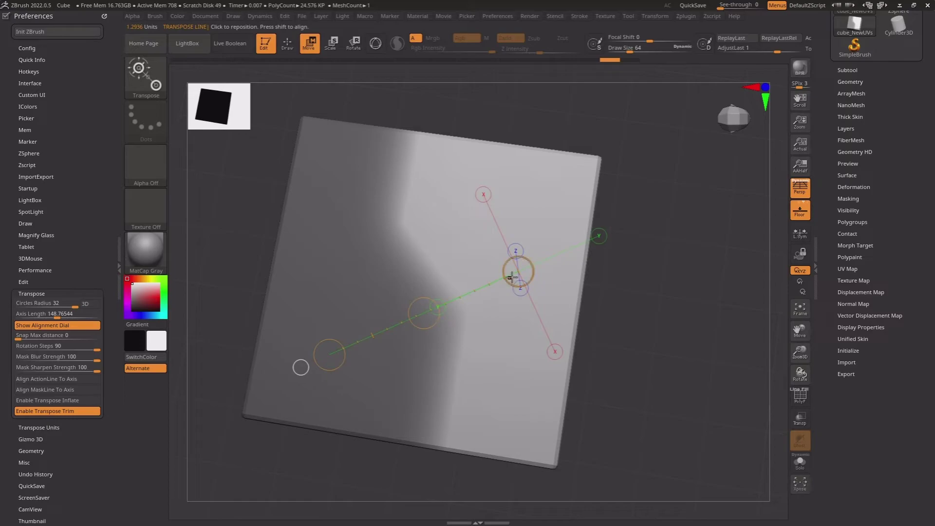
# Clip the slab with trim on, then turn trim off, fold it, and undo back to flat.
pyautogui.keyDown('ctrl'); pyautogui.moveTo(511, 278); pyautogui.dragTo(519, 269); pyautogui.keyUp('ctrl')
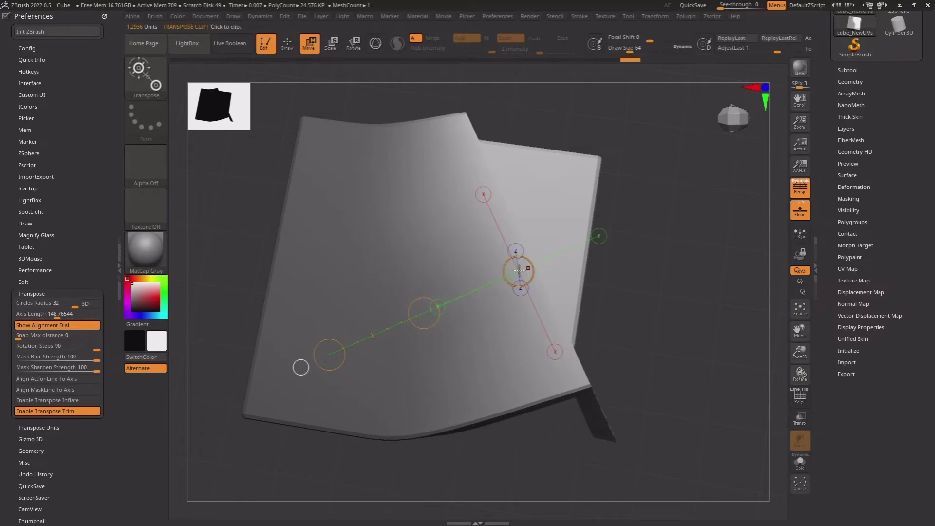
pyautogui.hotkey('ctrl', 'z')
pyautogui.moveTo(329, 354); pyautogui.dragTo(204, 364)
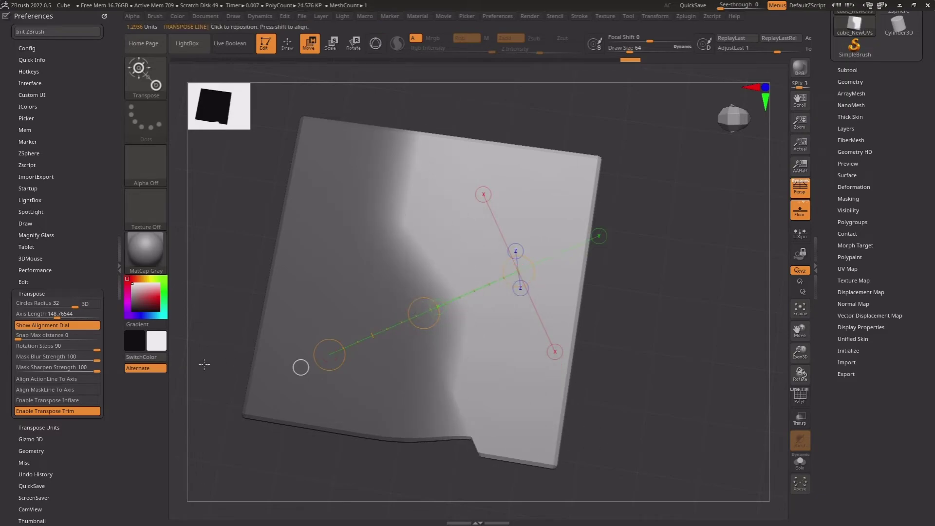
pyautogui.click(45, 411)
pyautogui.moveTo(518, 271)
pyautogui.mouseDown()
pyautogui.moveTo(457, 306)
pyautogui.moveTo(514, 284)
pyautogui.mouseUp()
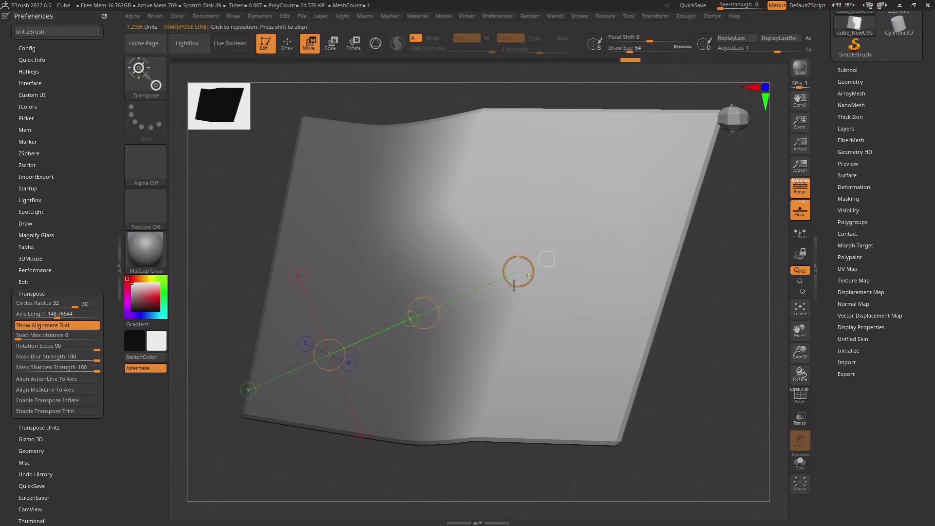
pyautogui.hotkey('ctrl', 'z')
pyautogui.hotkey('ctrl', 'z')
pyautogui.hotkey('ctrl', 'z')
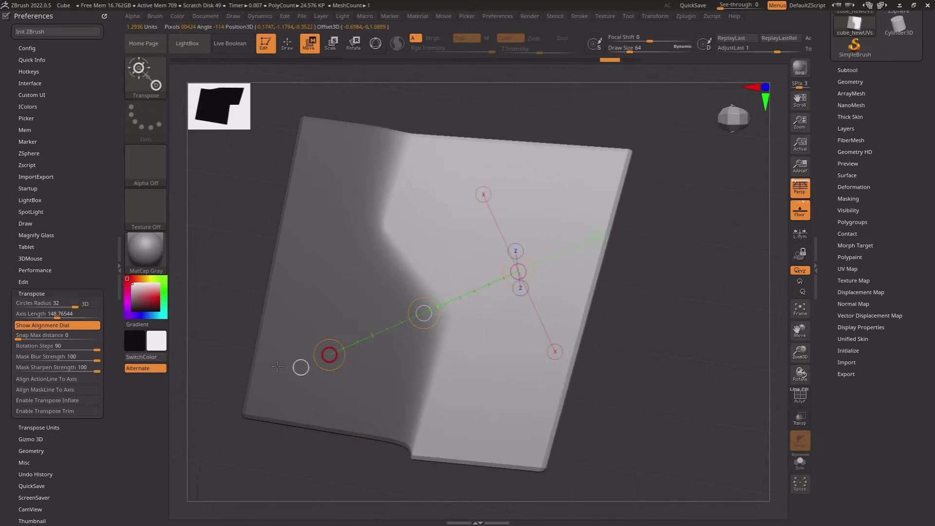
pyautogui.hotkey('ctrl', 'z')
# Turn Transpose Trim back on and step through undo/redo comparing clipped and folded slabs.
pyautogui.click(58, 411)
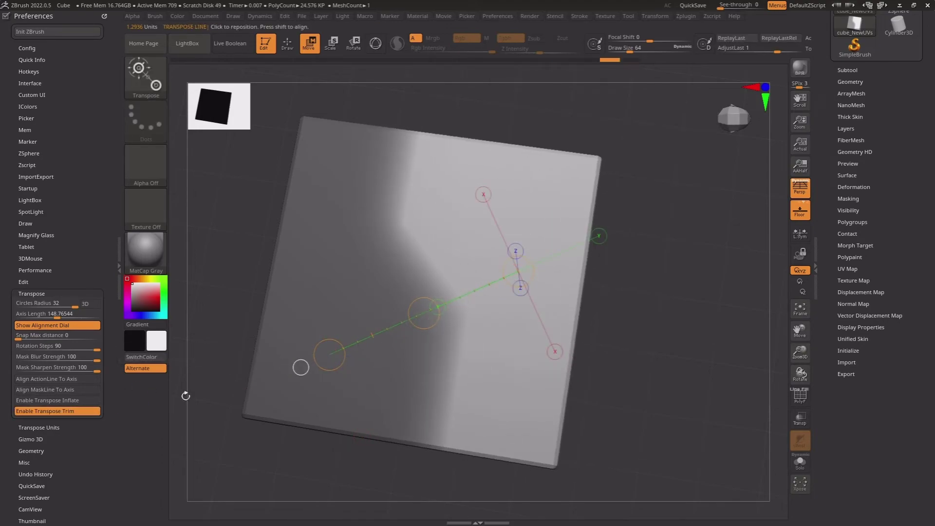
pyautogui.hotkey('ctrl', 'z')
pyautogui.hotkey('ctrl', 'z')
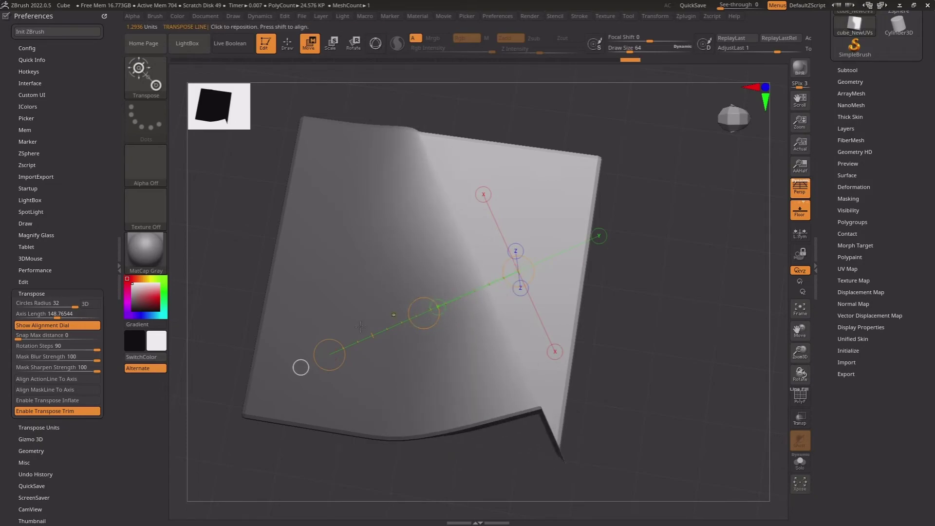
pyautogui.hotkey('ctrl', 'z')
pyautogui.hotkey('ctrl', 'z')
pyautogui.hotkey('ctrl', 'z')
pyautogui.hotkey('ctrl', 'z')
pyautogui.hotkey('ctrl', 'z')
pyautogui.hotkey('ctrl', 'z')
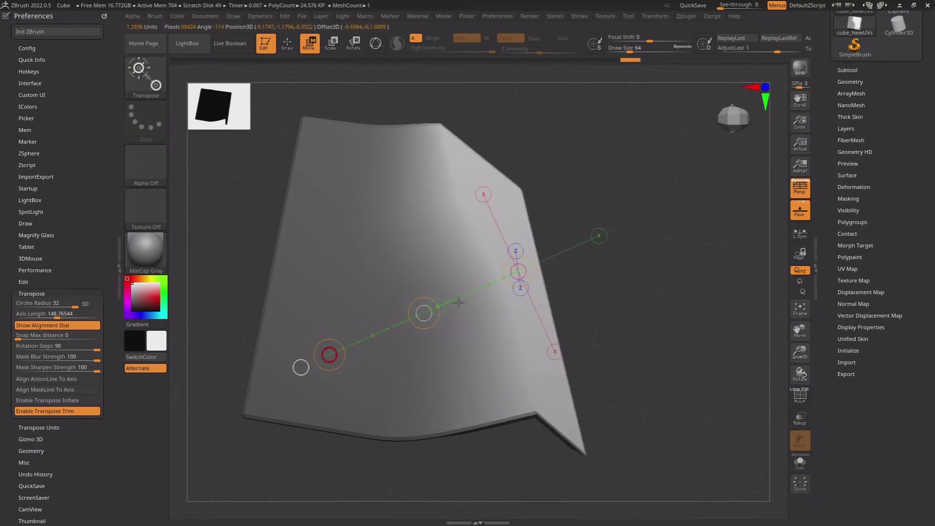
pyautogui.hotkey('ctrl', 'z')
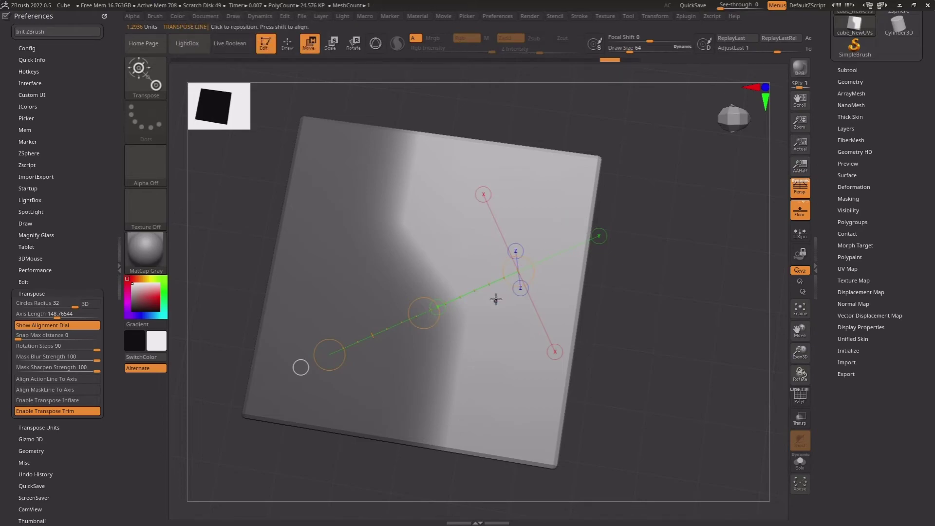
pyautogui.hotkey('ctrl', 'shift', 'z')
pyautogui.hotkey('ctrl', 'shift', 'z')
pyautogui.hotkey('ctrl', 'shift', 'z')
pyautogui.hotkey('ctrl', 'shift', 'z')
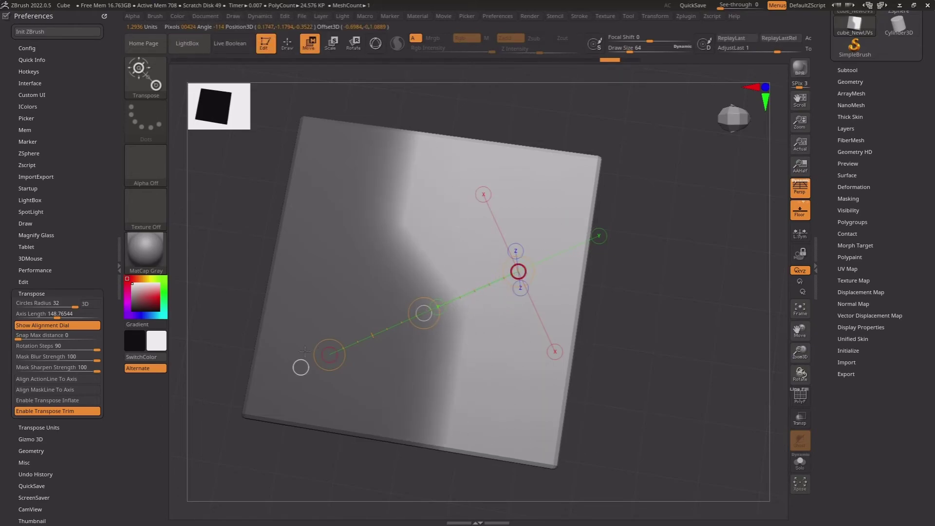
pyautogui.hotkey('ctrl', 'shift', 'z')
pyautogui.hotkey('ctrl', 'shift', 'z')
pyautogui.hotkey('ctrl', 'z')
pyautogui.hotkey('ctrl', 'z')
pyautogui.hotkey('ctrl', 'z')
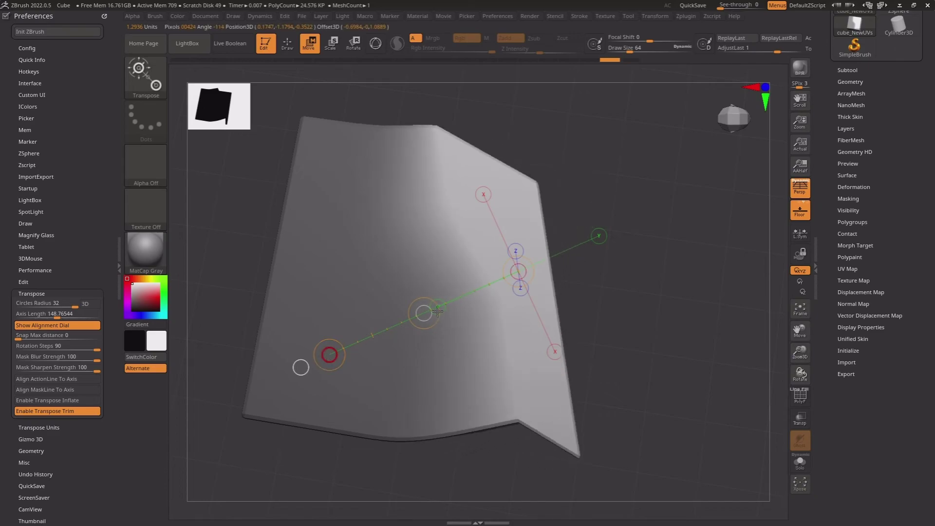
pyautogui.hotkey('ctrl', 'z')
pyautogui.hotkey('ctrl', 'z')
pyautogui.hotkey('ctrl', 'shift', 'z')
pyautogui.hotkey('ctrl', 'z')
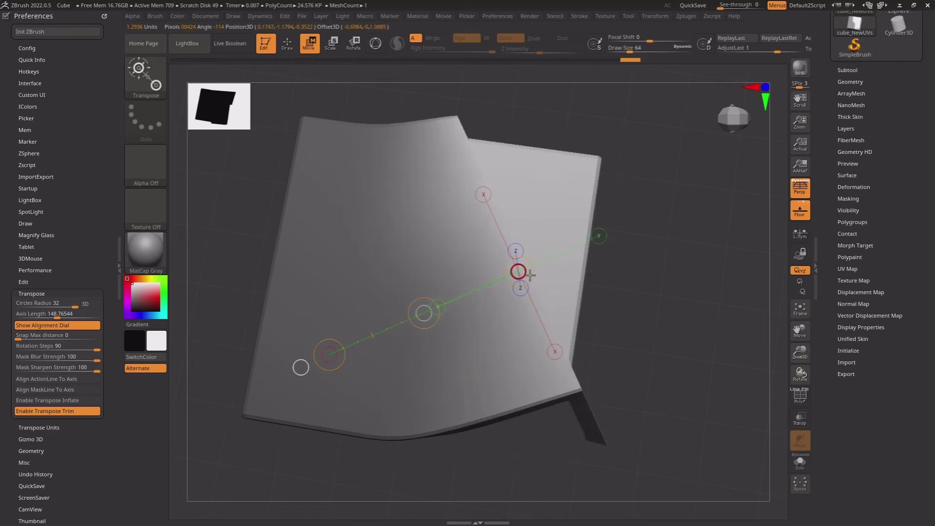
pyautogui.hotkey('ctrl', 'z')
# Fold and twist the slab with trim off, then re-enable trim and test a clipped notch.
pyautogui.click(65, 411)
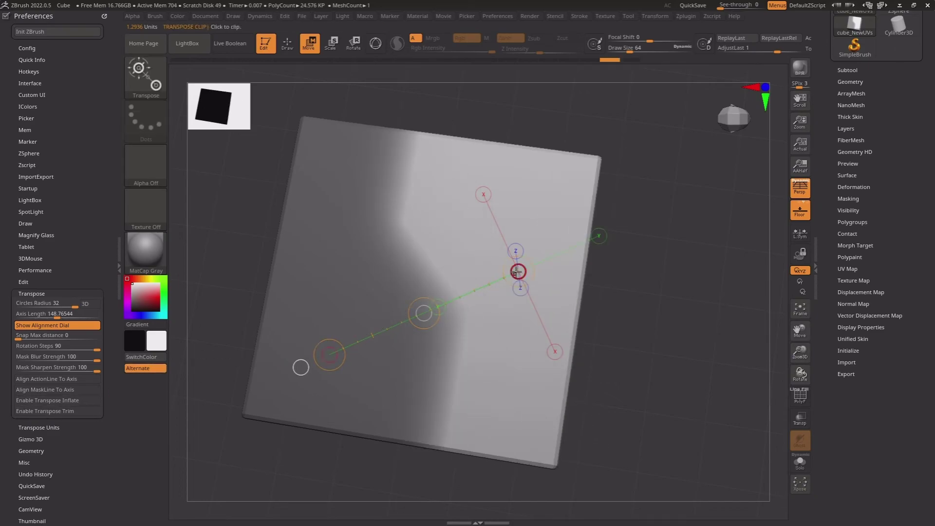
pyautogui.moveTo(516, 272)
pyautogui.mouseDown()
pyautogui.moveTo(584, 249)
pyautogui.moveTo(497, 292)
pyautogui.mouseUp()
pyautogui.hotkey('ctrl', 'z')
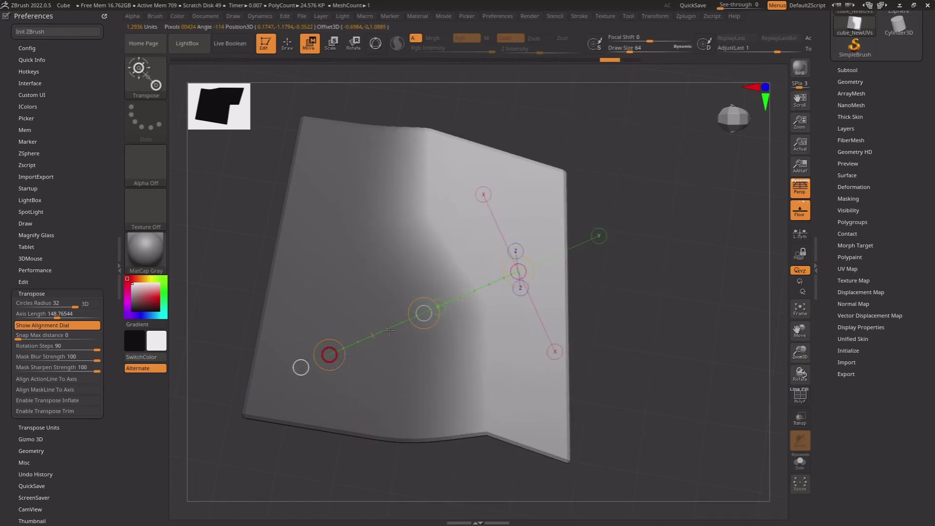
pyautogui.hotkey('ctrl', 'z')
pyautogui.hotkey('ctrl', 'shift', 'z')
pyautogui.hotkey('ctrl', 'shift', 'z')
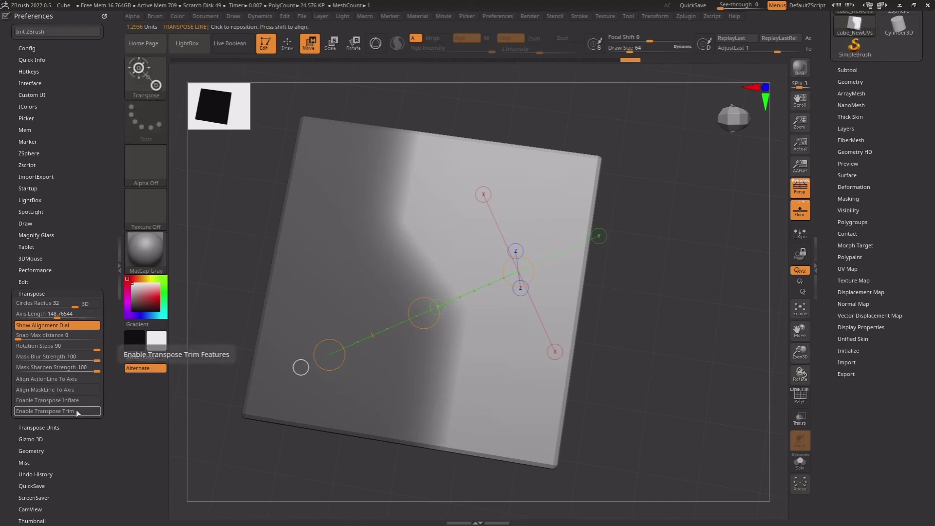
pyautogui.click(77, 413)
pyautogui.click(519, 271)
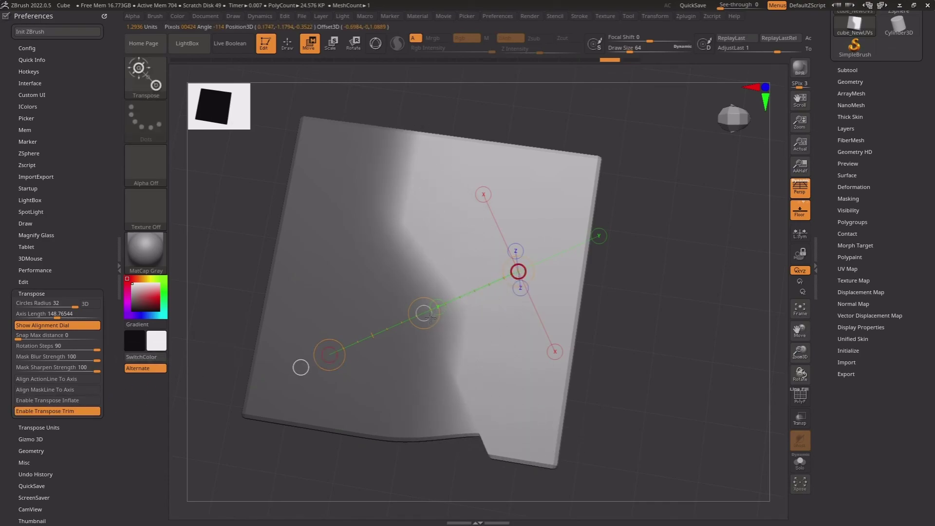
pyautogui.hotkey('ctrl', 'z')
pyautogui.hotkey('ctrl', 'z')
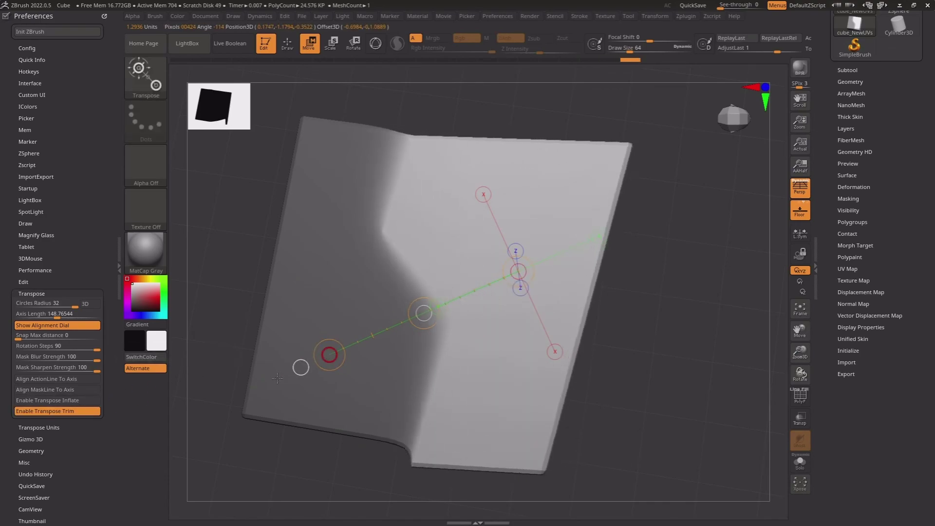